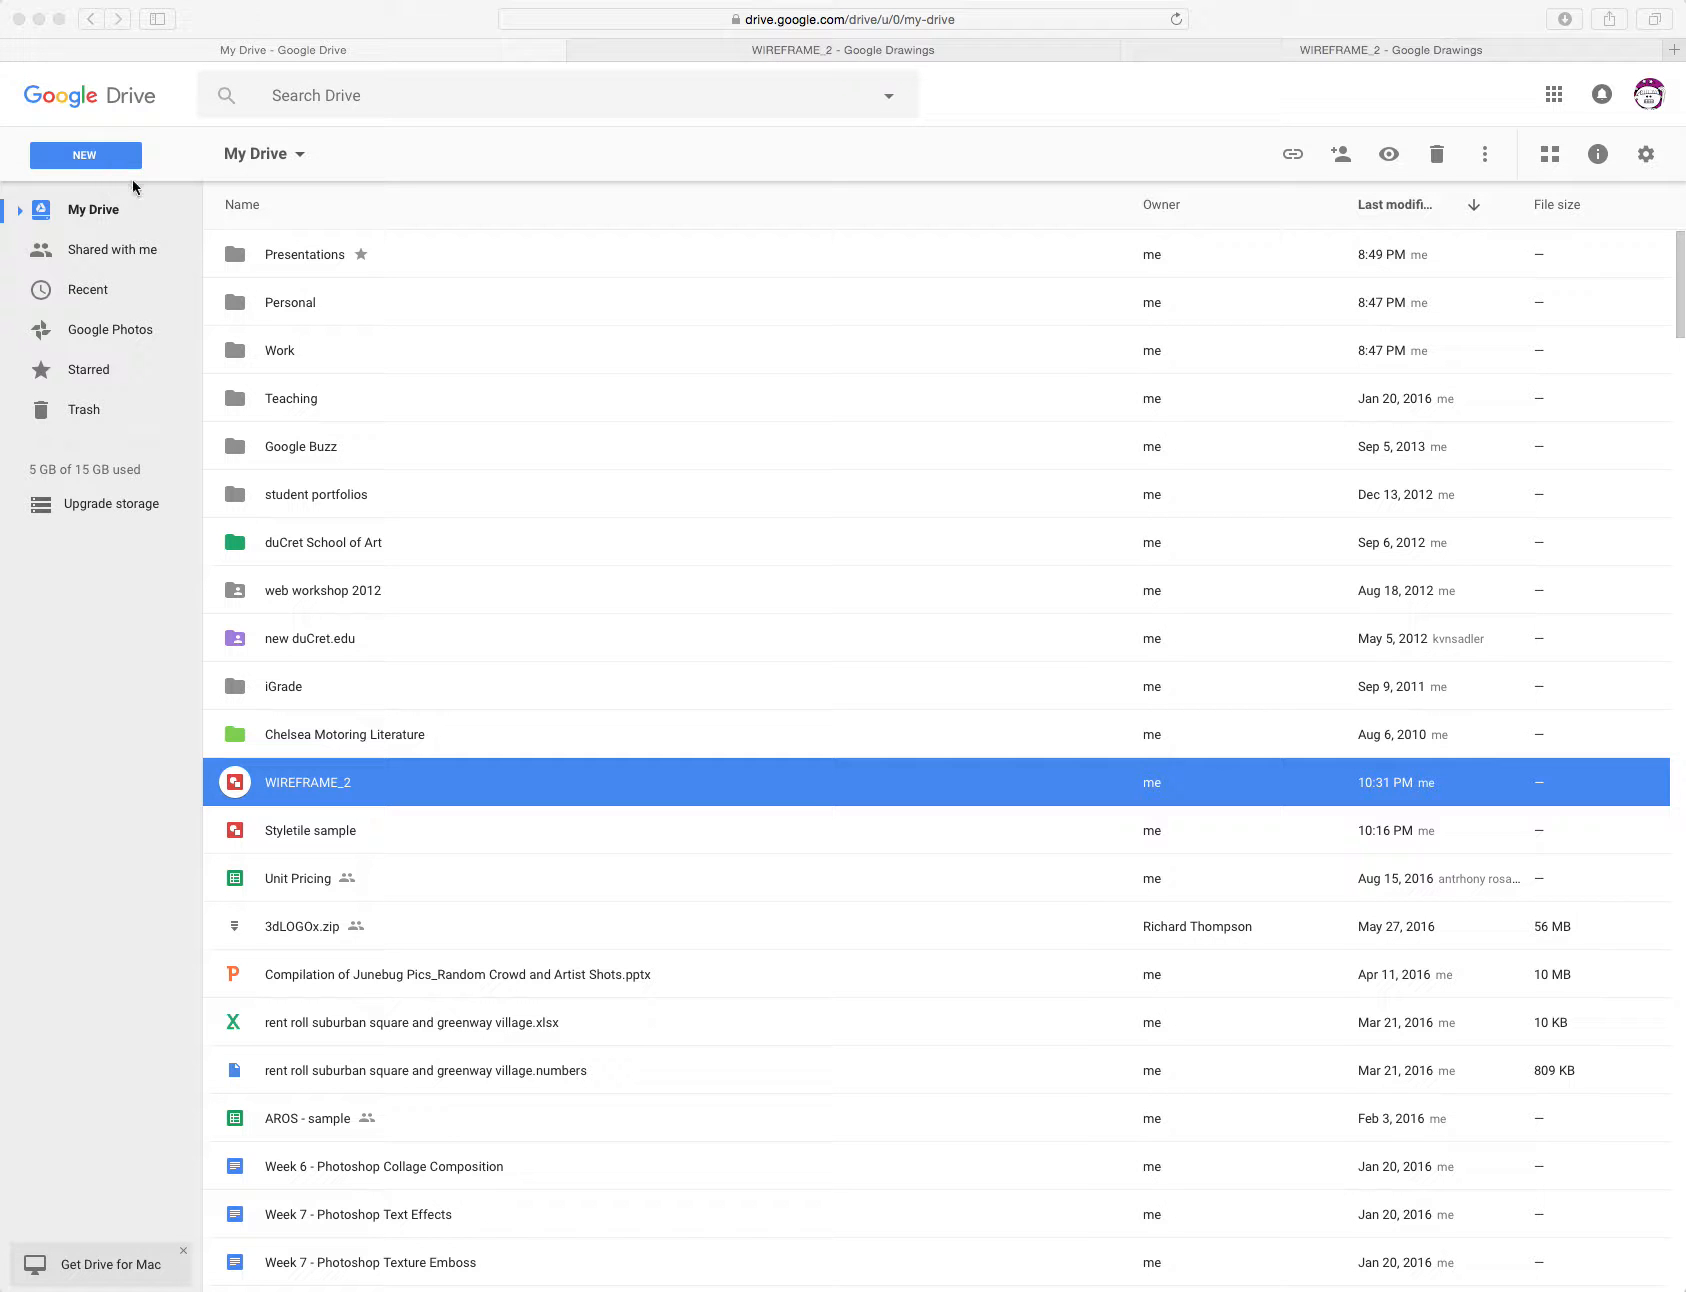
Step: Create a new Google Drawings file from Google Drive
{"action": "left_click", "coordinate": [89, 157]}
{"action": "left_click", "coordinate": [89, 157]}
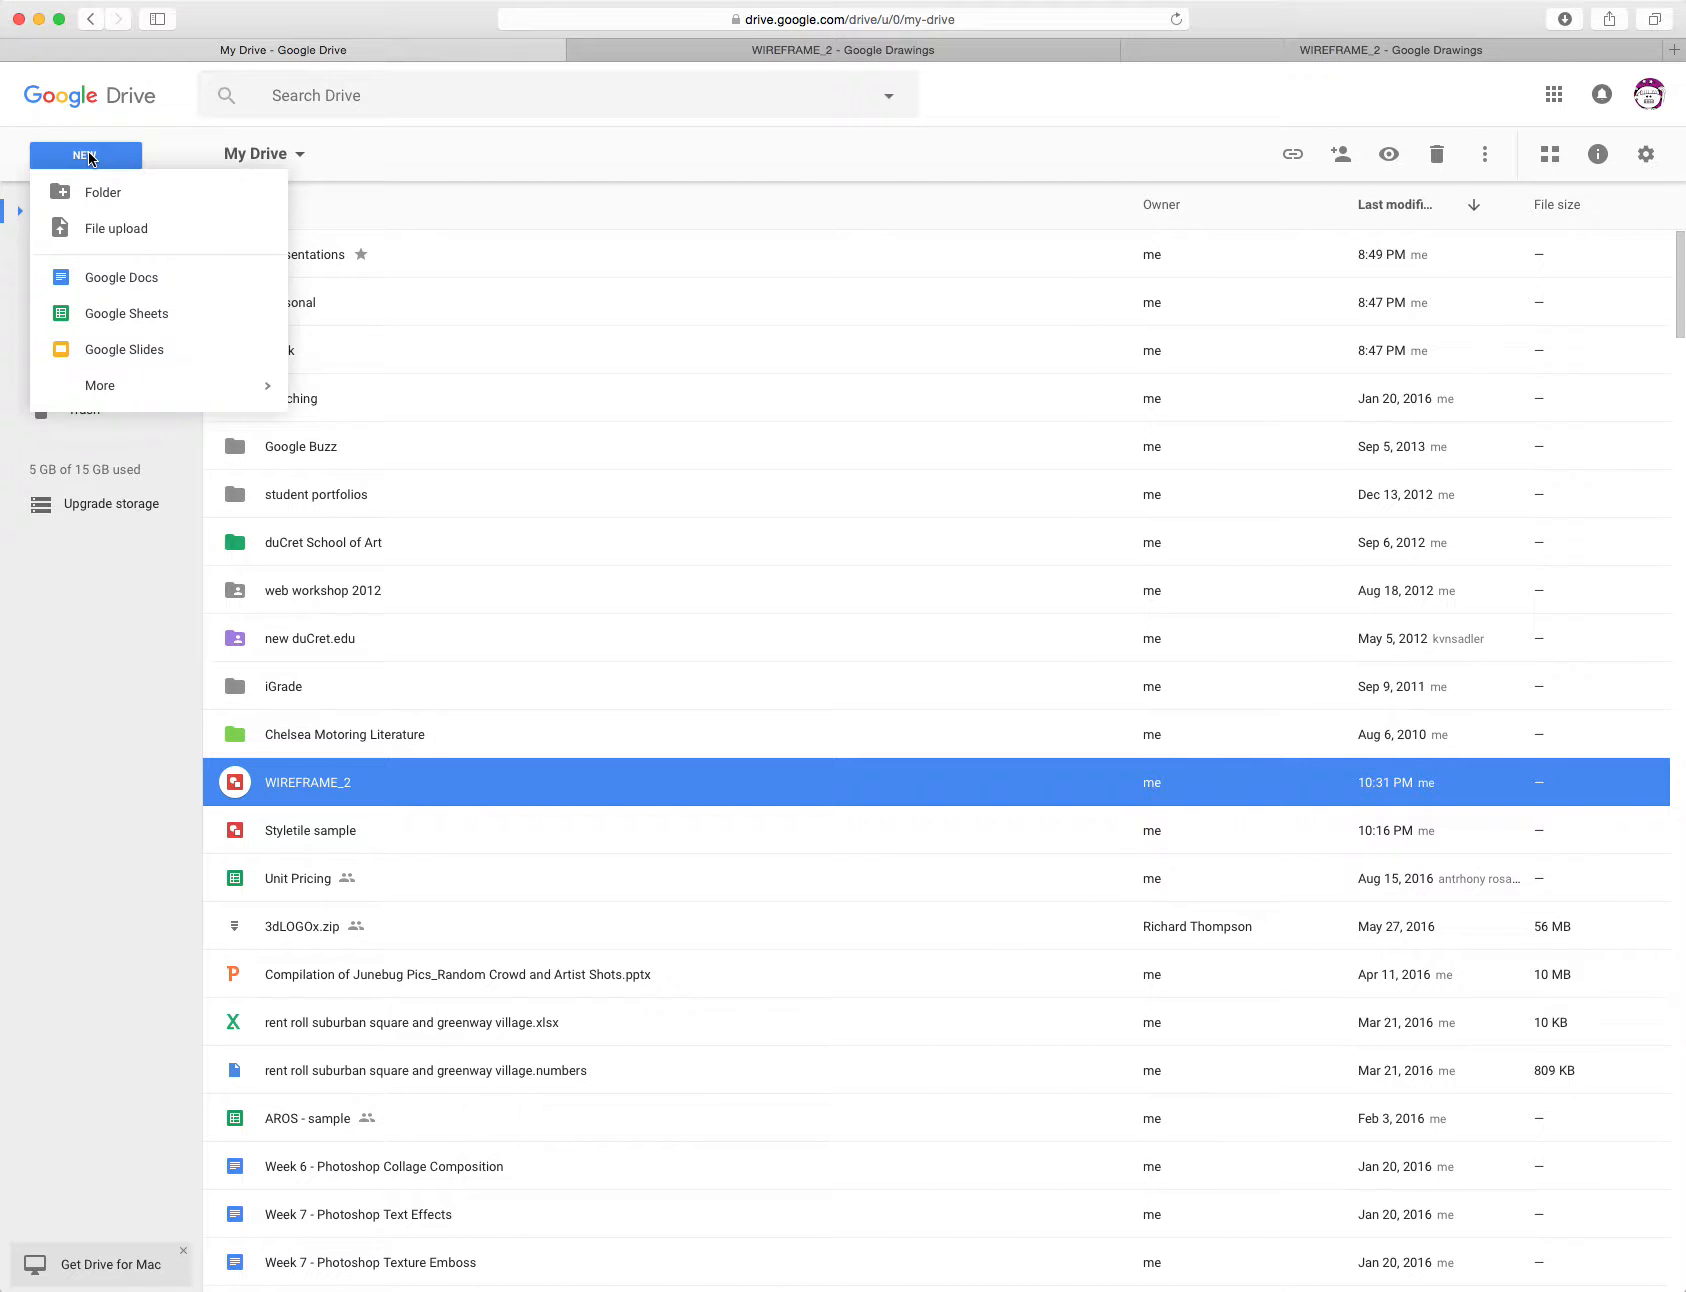
{"action": "mouse_move", "coordinate": [122, 388]}
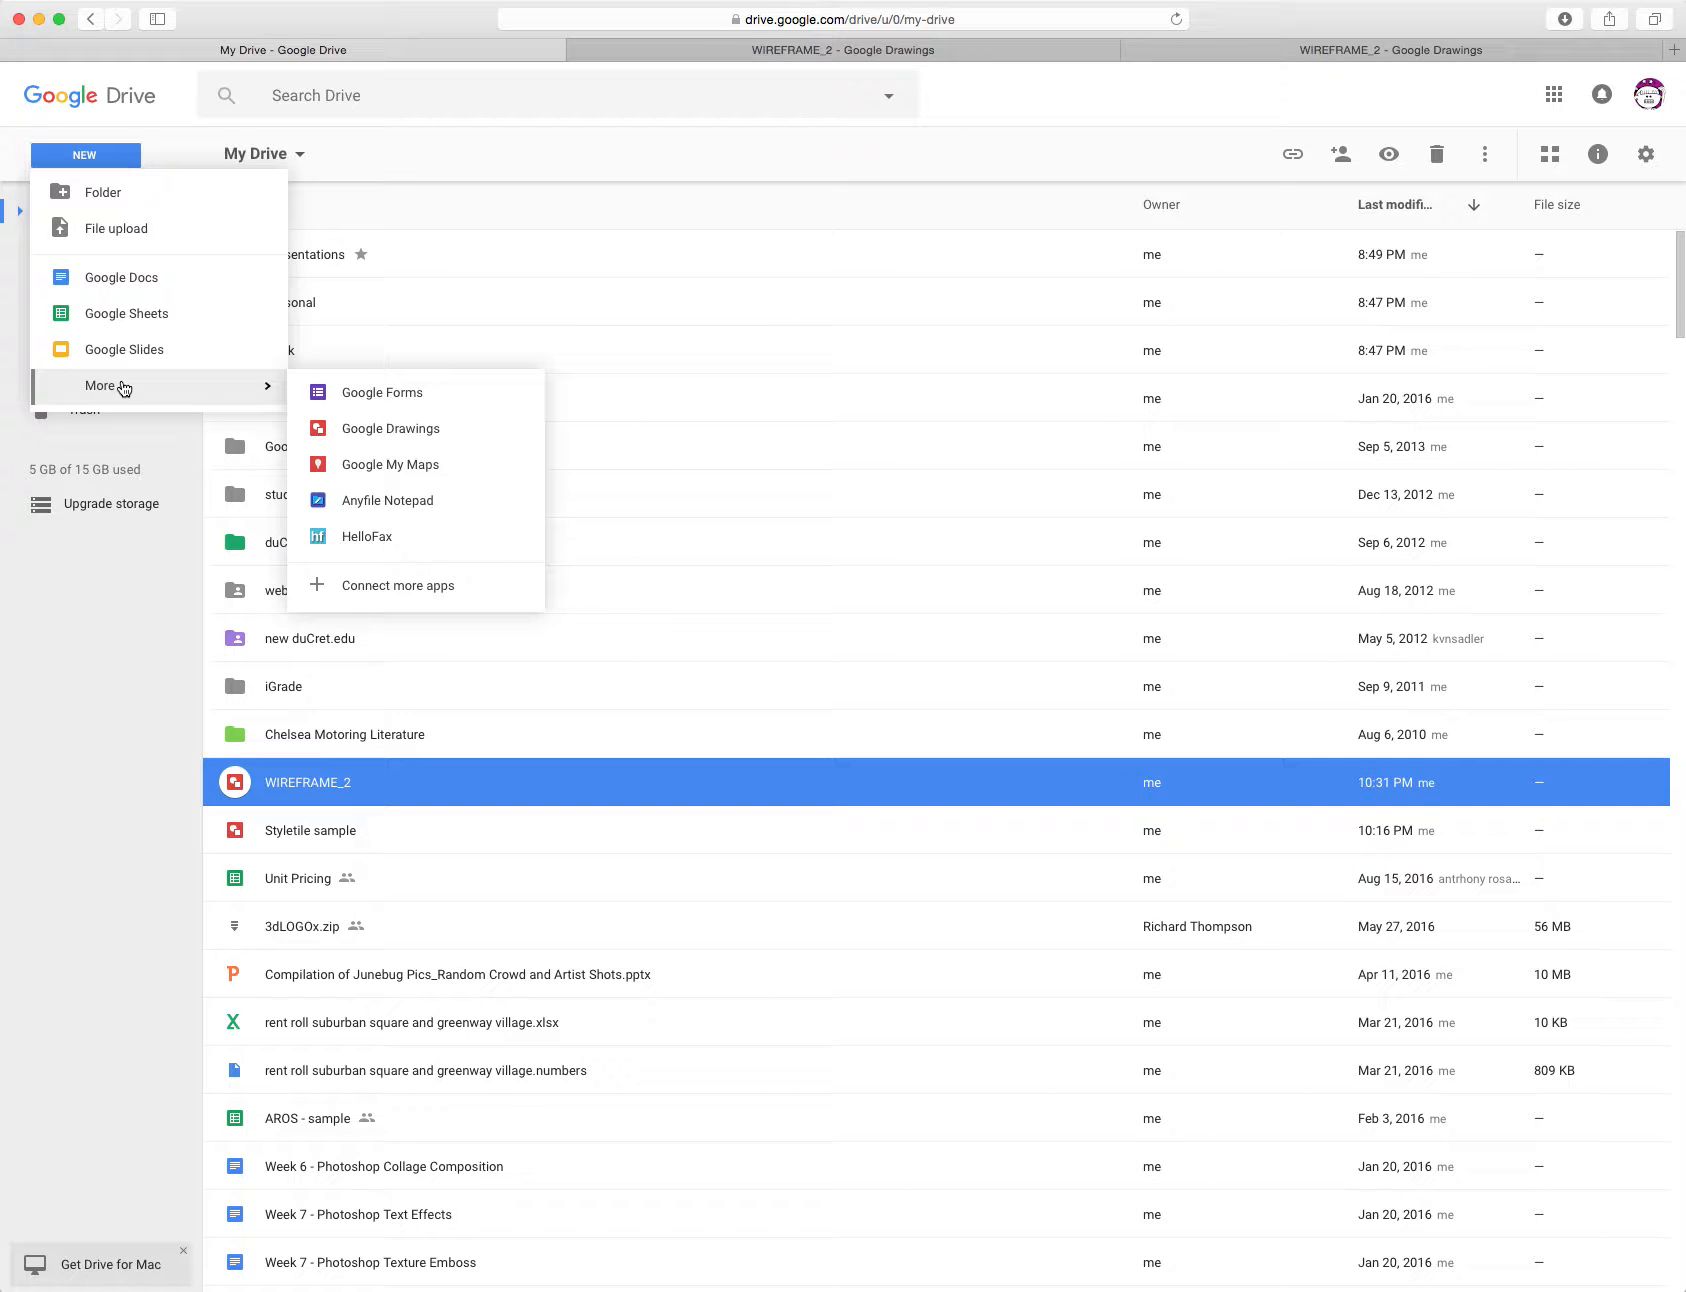
{"action": "left_click", "coordinate": [370, 434]}
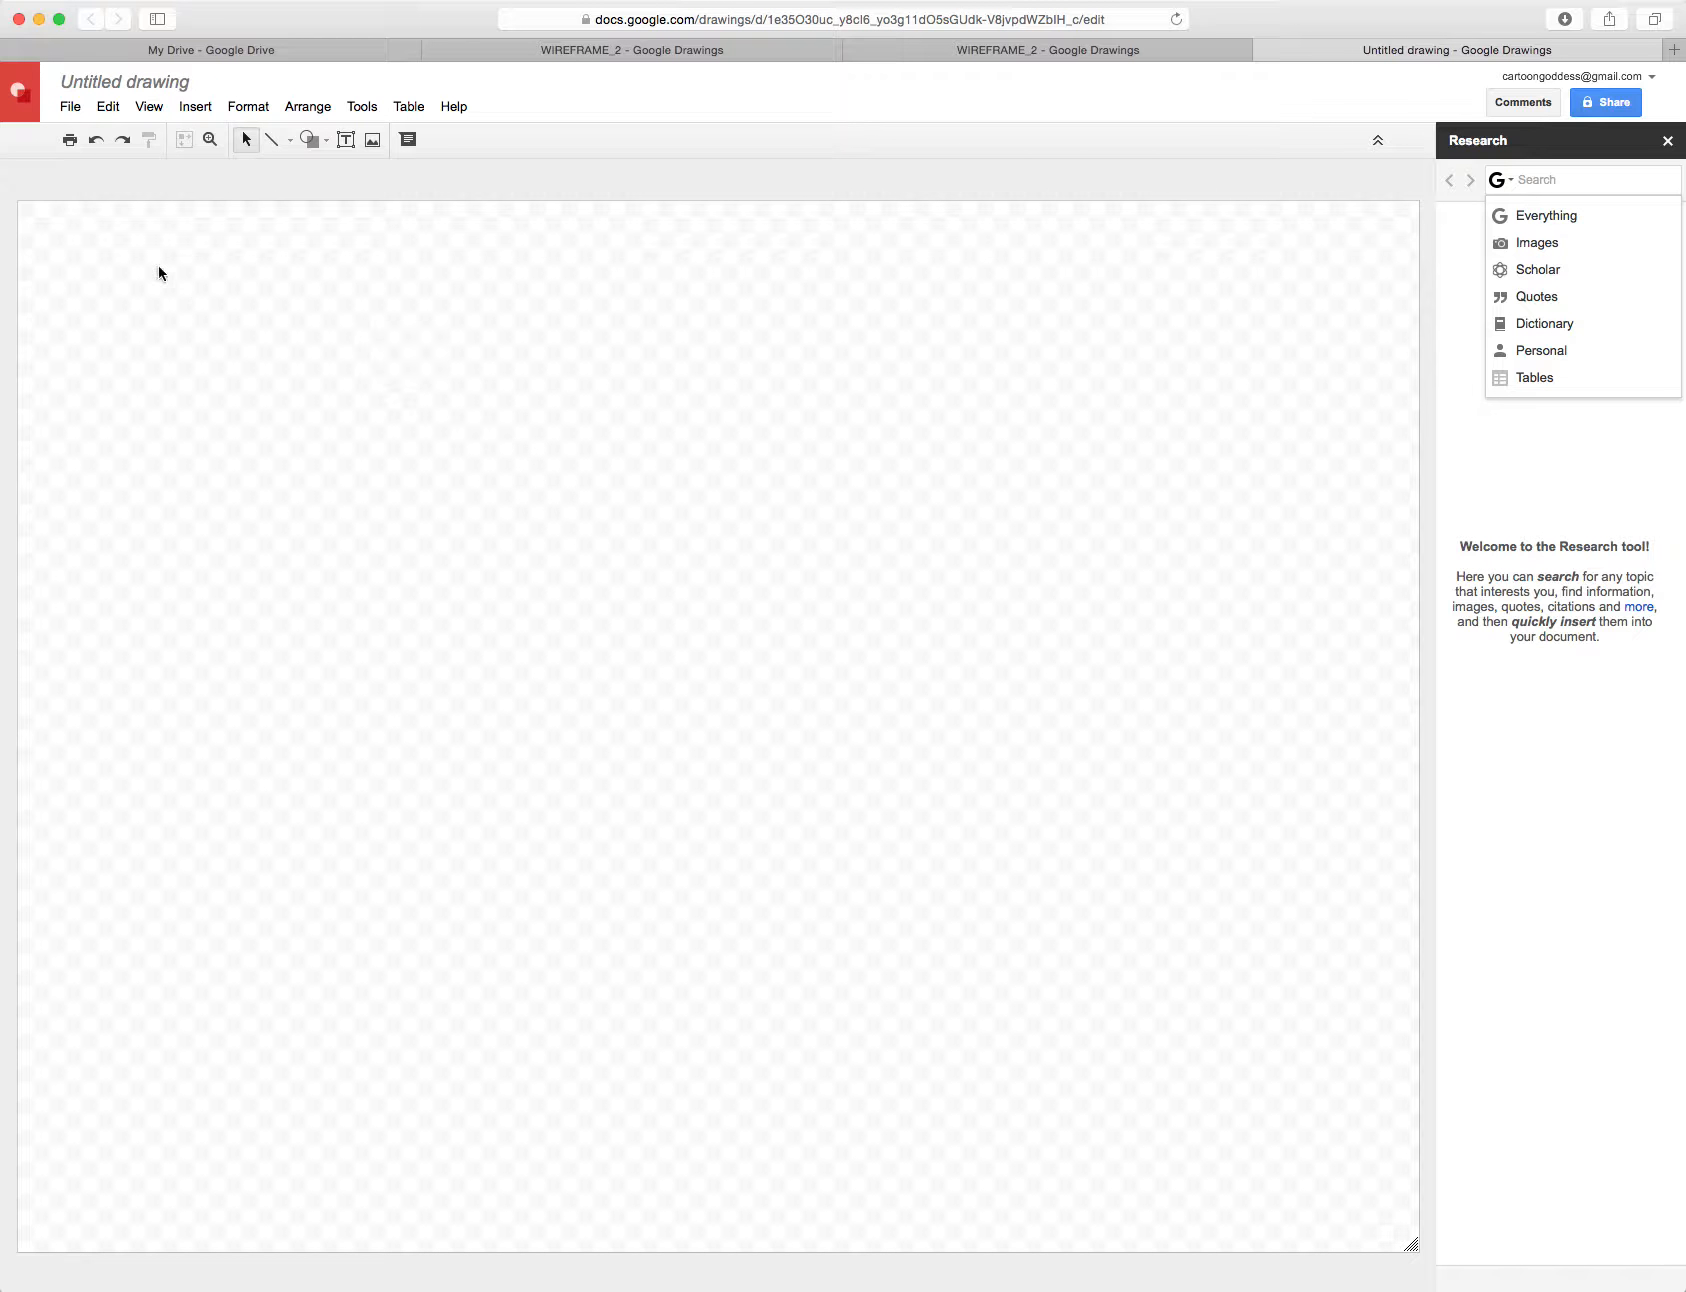
Step: Rename the untitled drawing as wireframe_2
{"action": "left_click", "coordinate": [175, 85]}
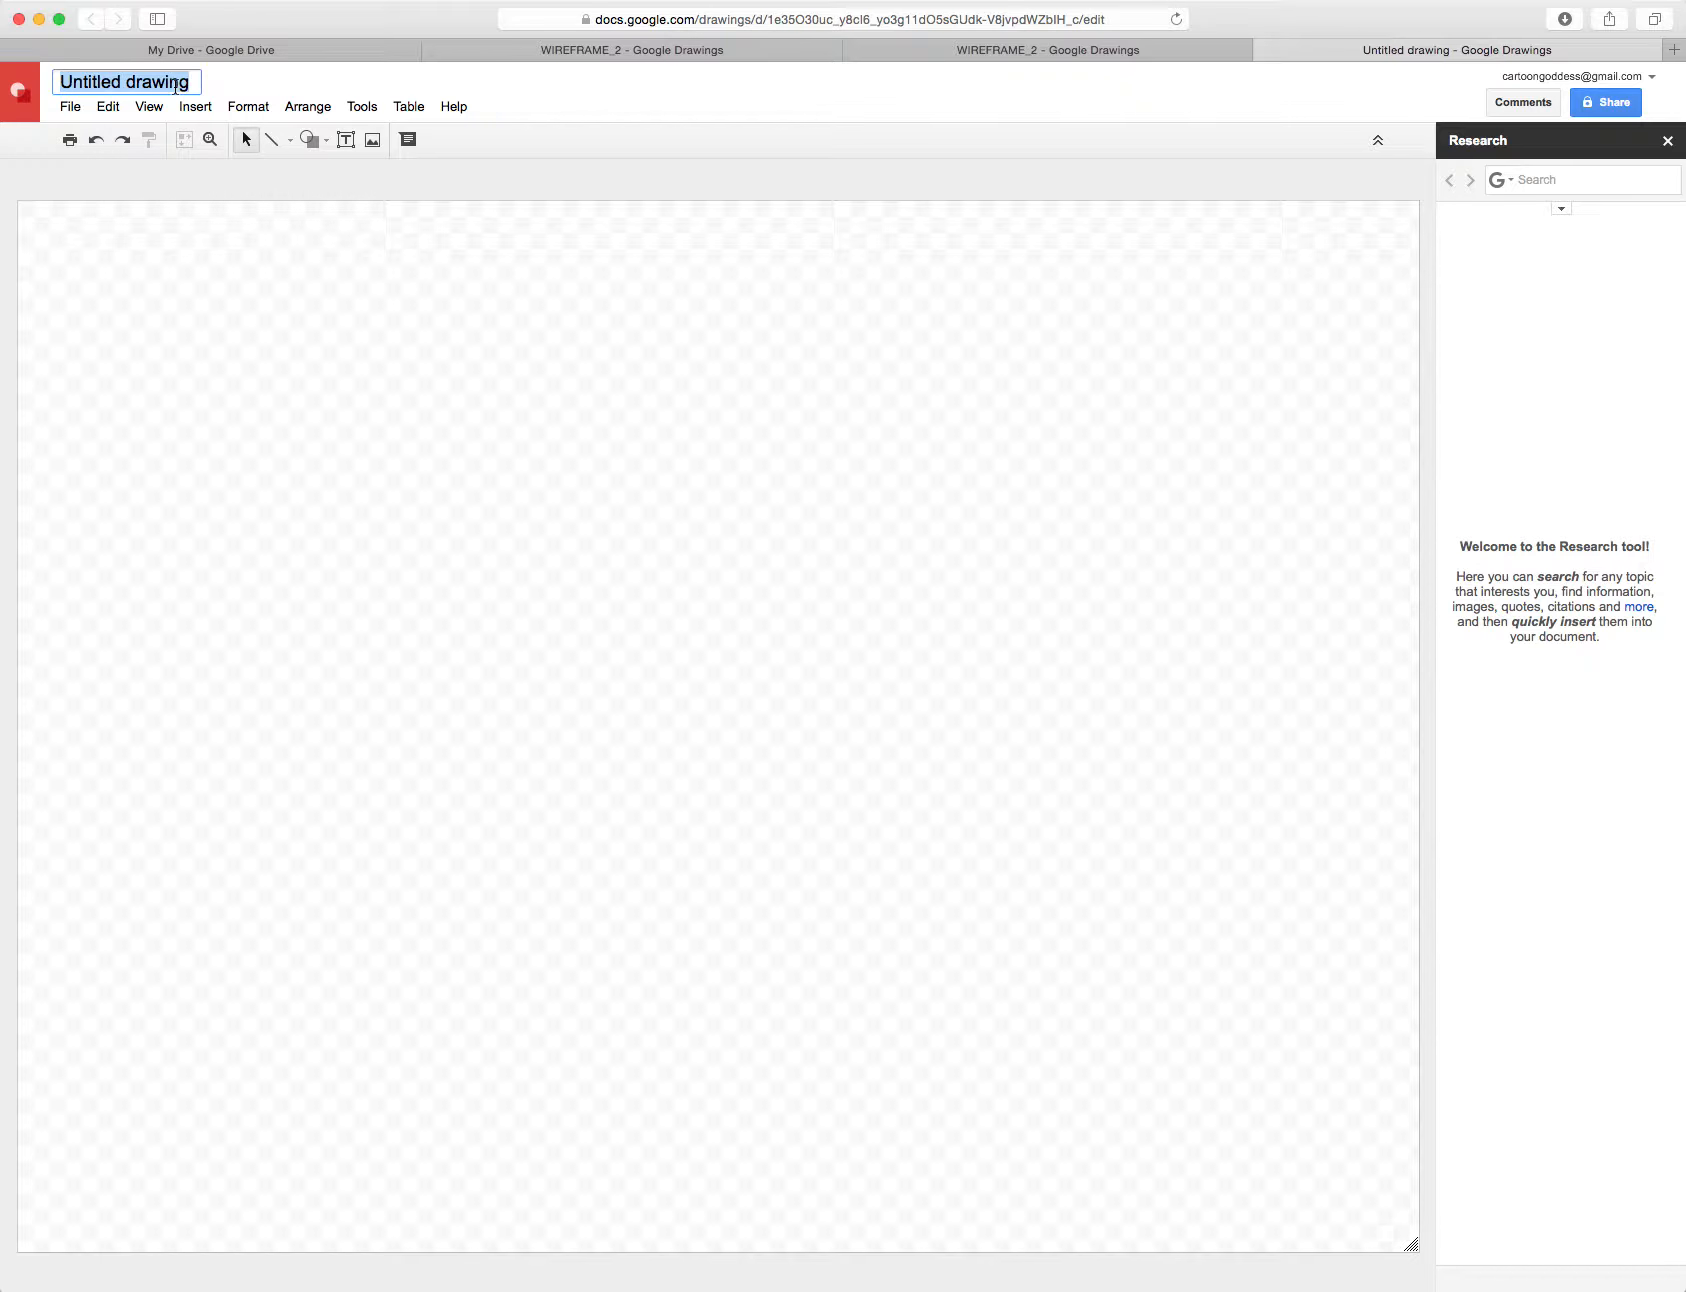
{"action": "type", "text": "wiref"}
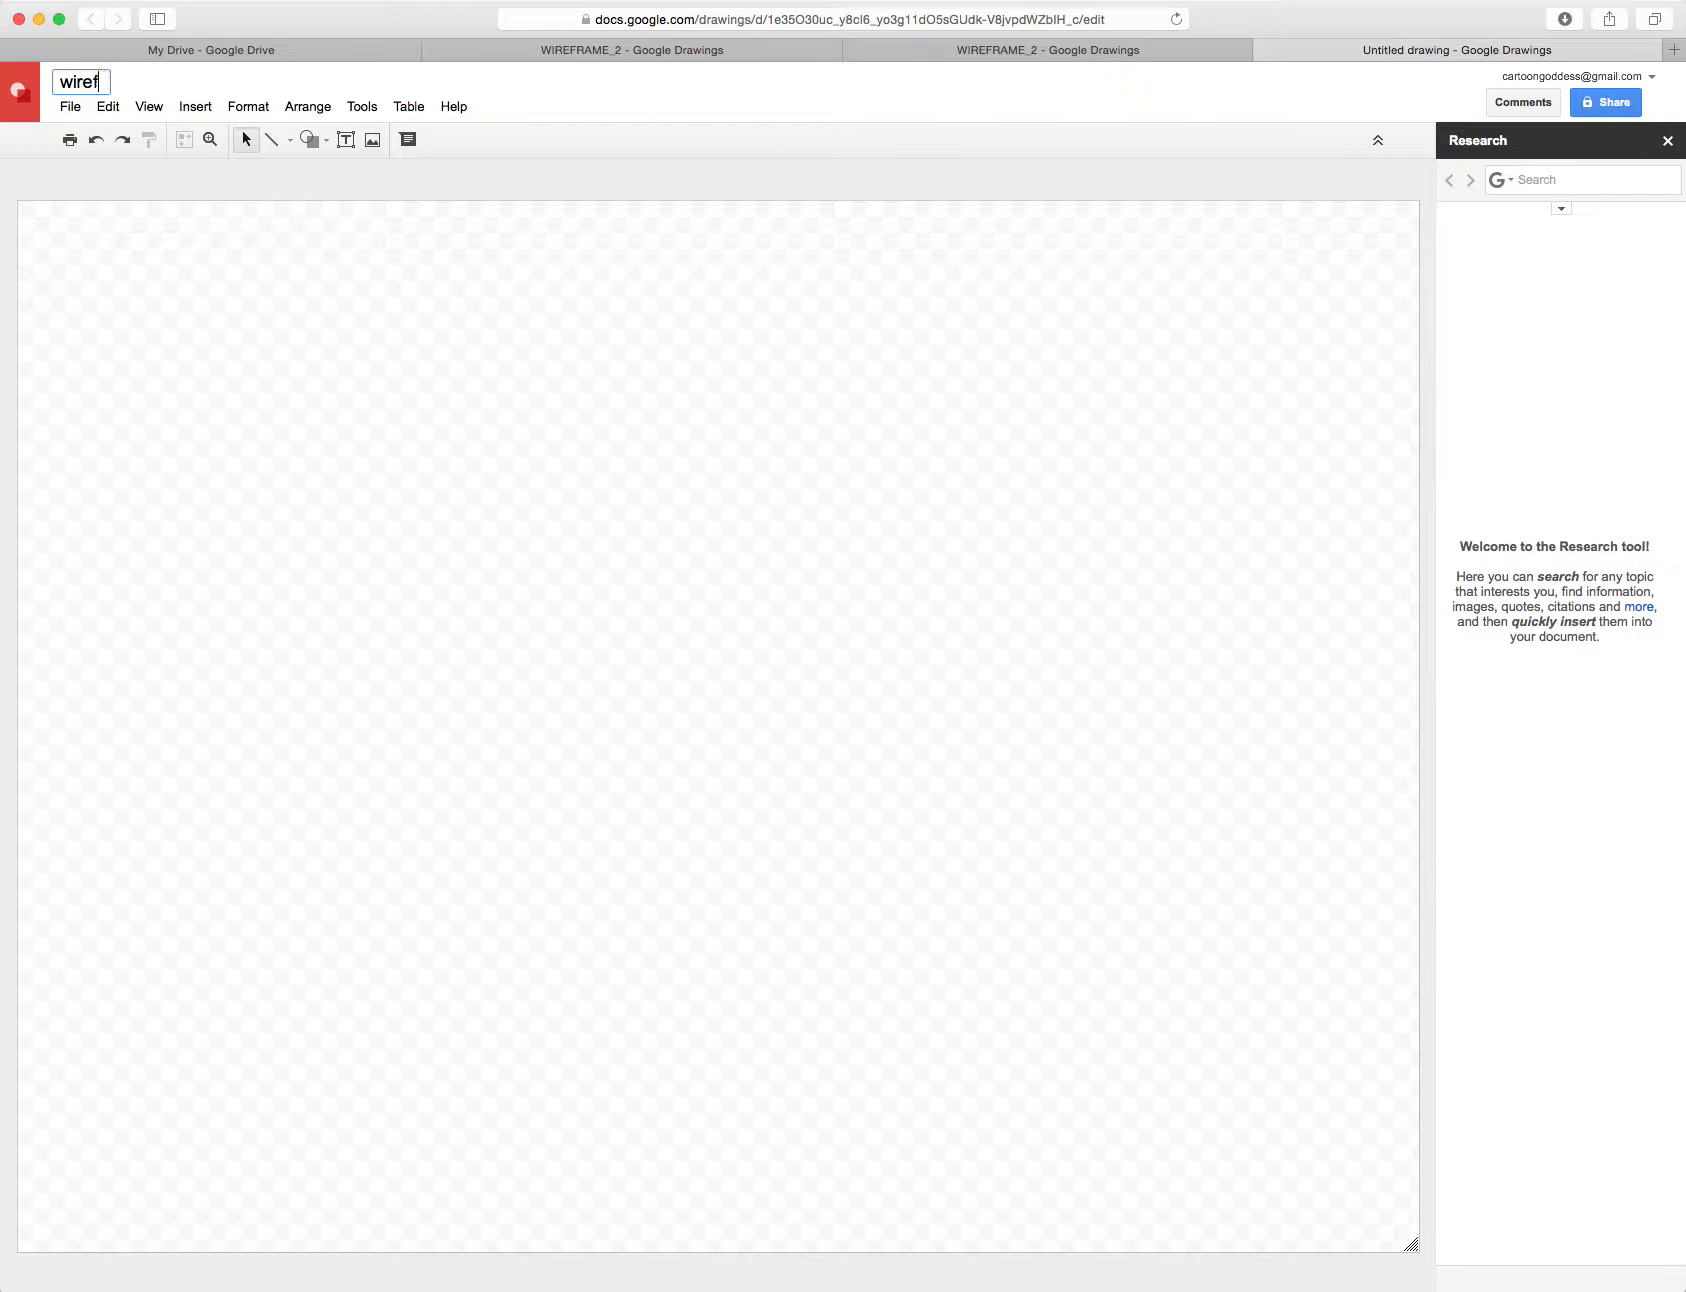
{"action": "type", "text": "rame_2"}
Step: Draw a full-width rectangle along the canvas's upper edge, just under a quarter of its height, and fill it white
{"action": "left_click", "coordinate": [323, 143]}
{"action": "mouse_move", "coordinate": [345, 173]}
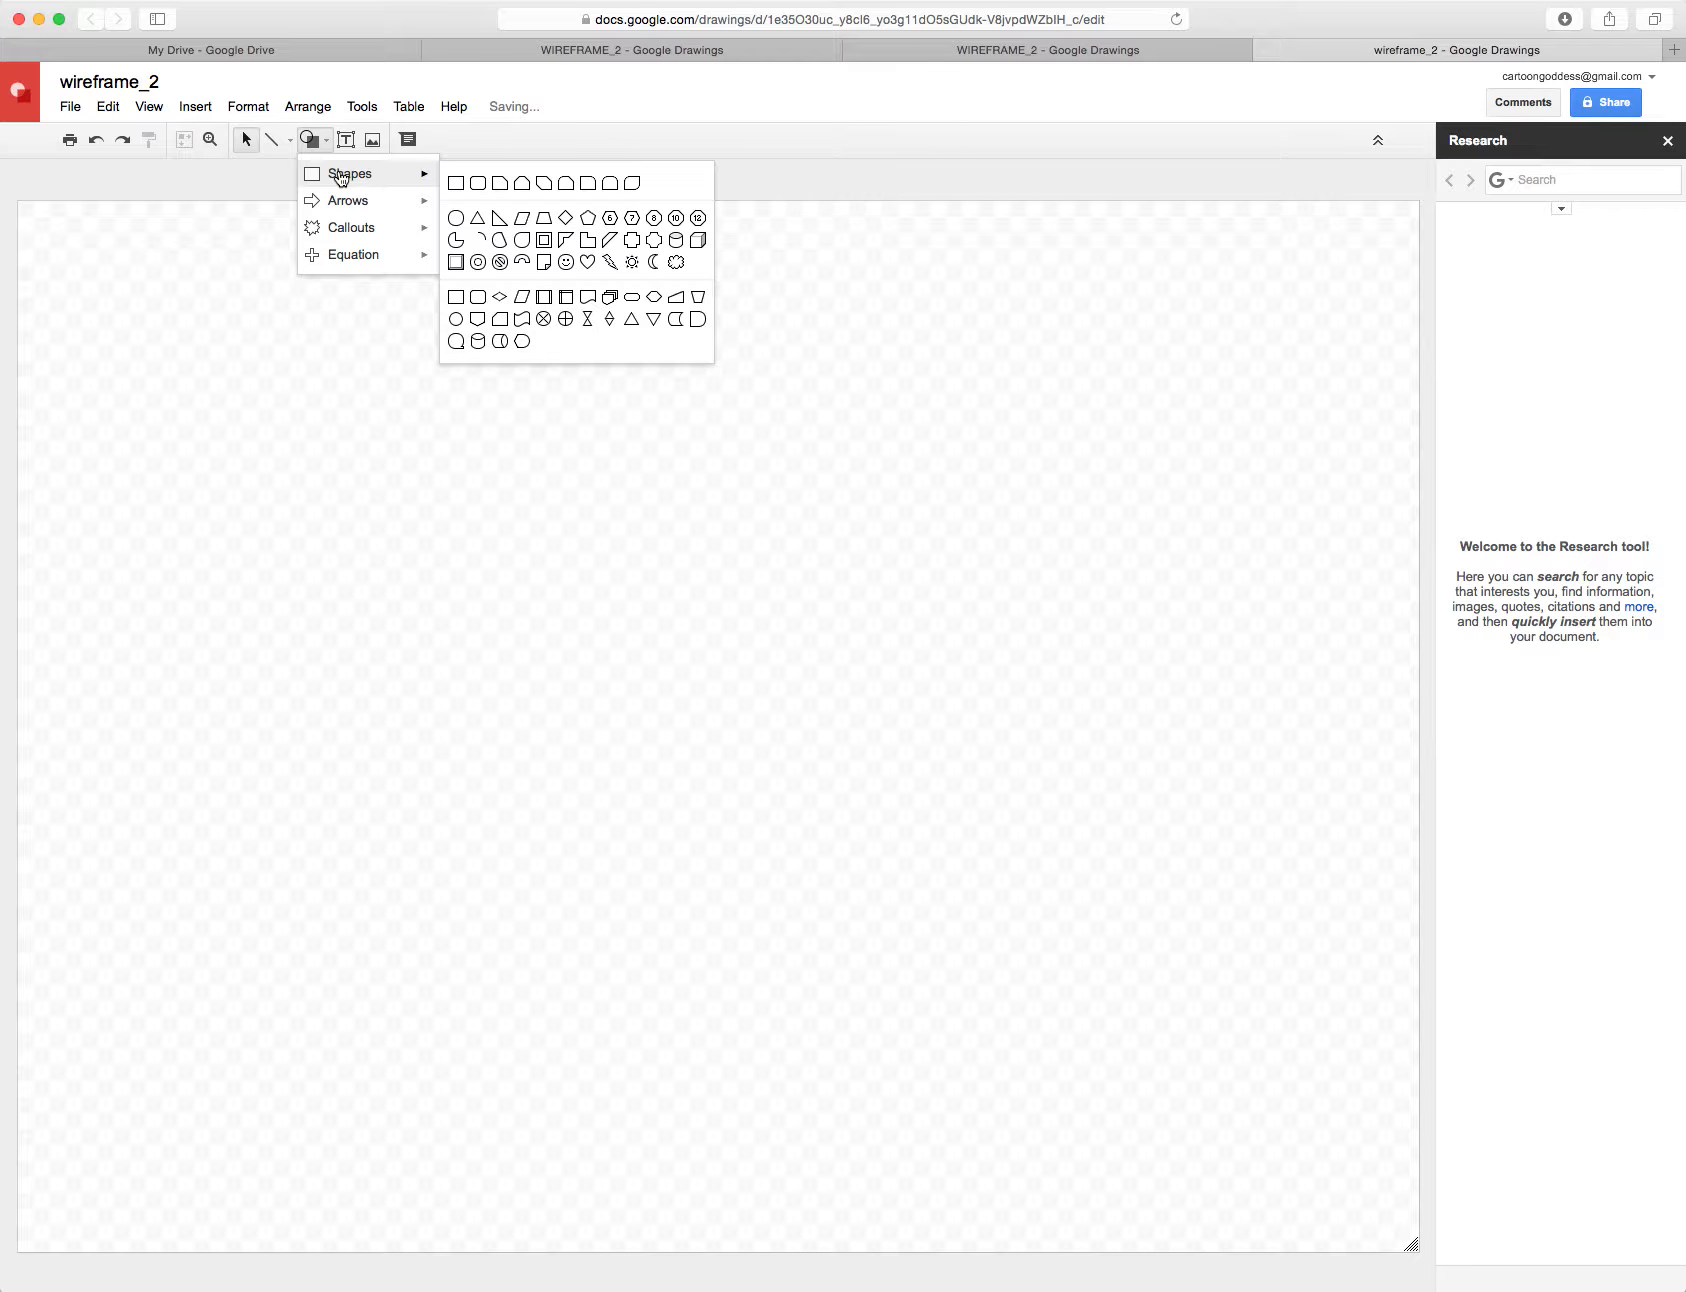
{"action": "left_click", "coordinate": [460, 186]}
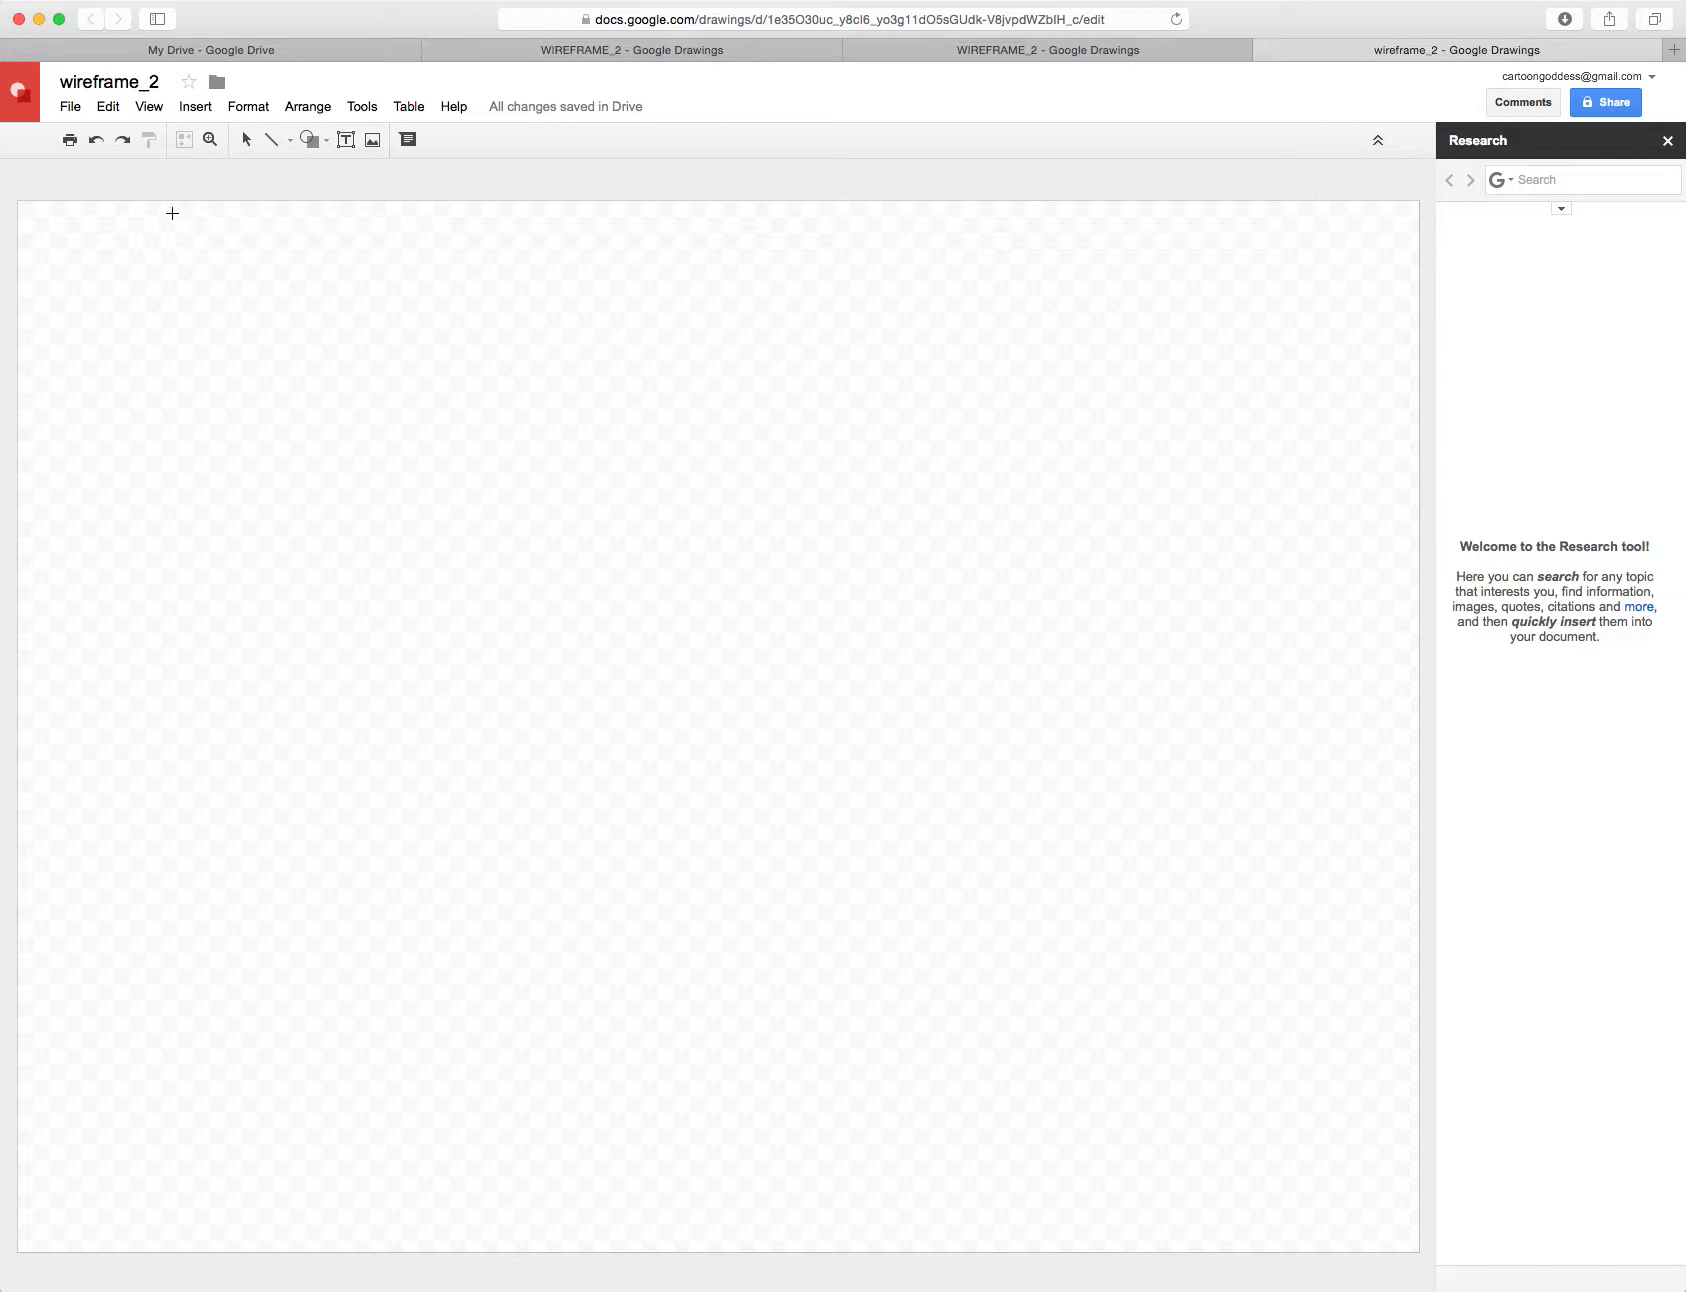
{"action": "left_click_drag", "start_coordinate": [17, 200], "coordinate": [1418, 441]}
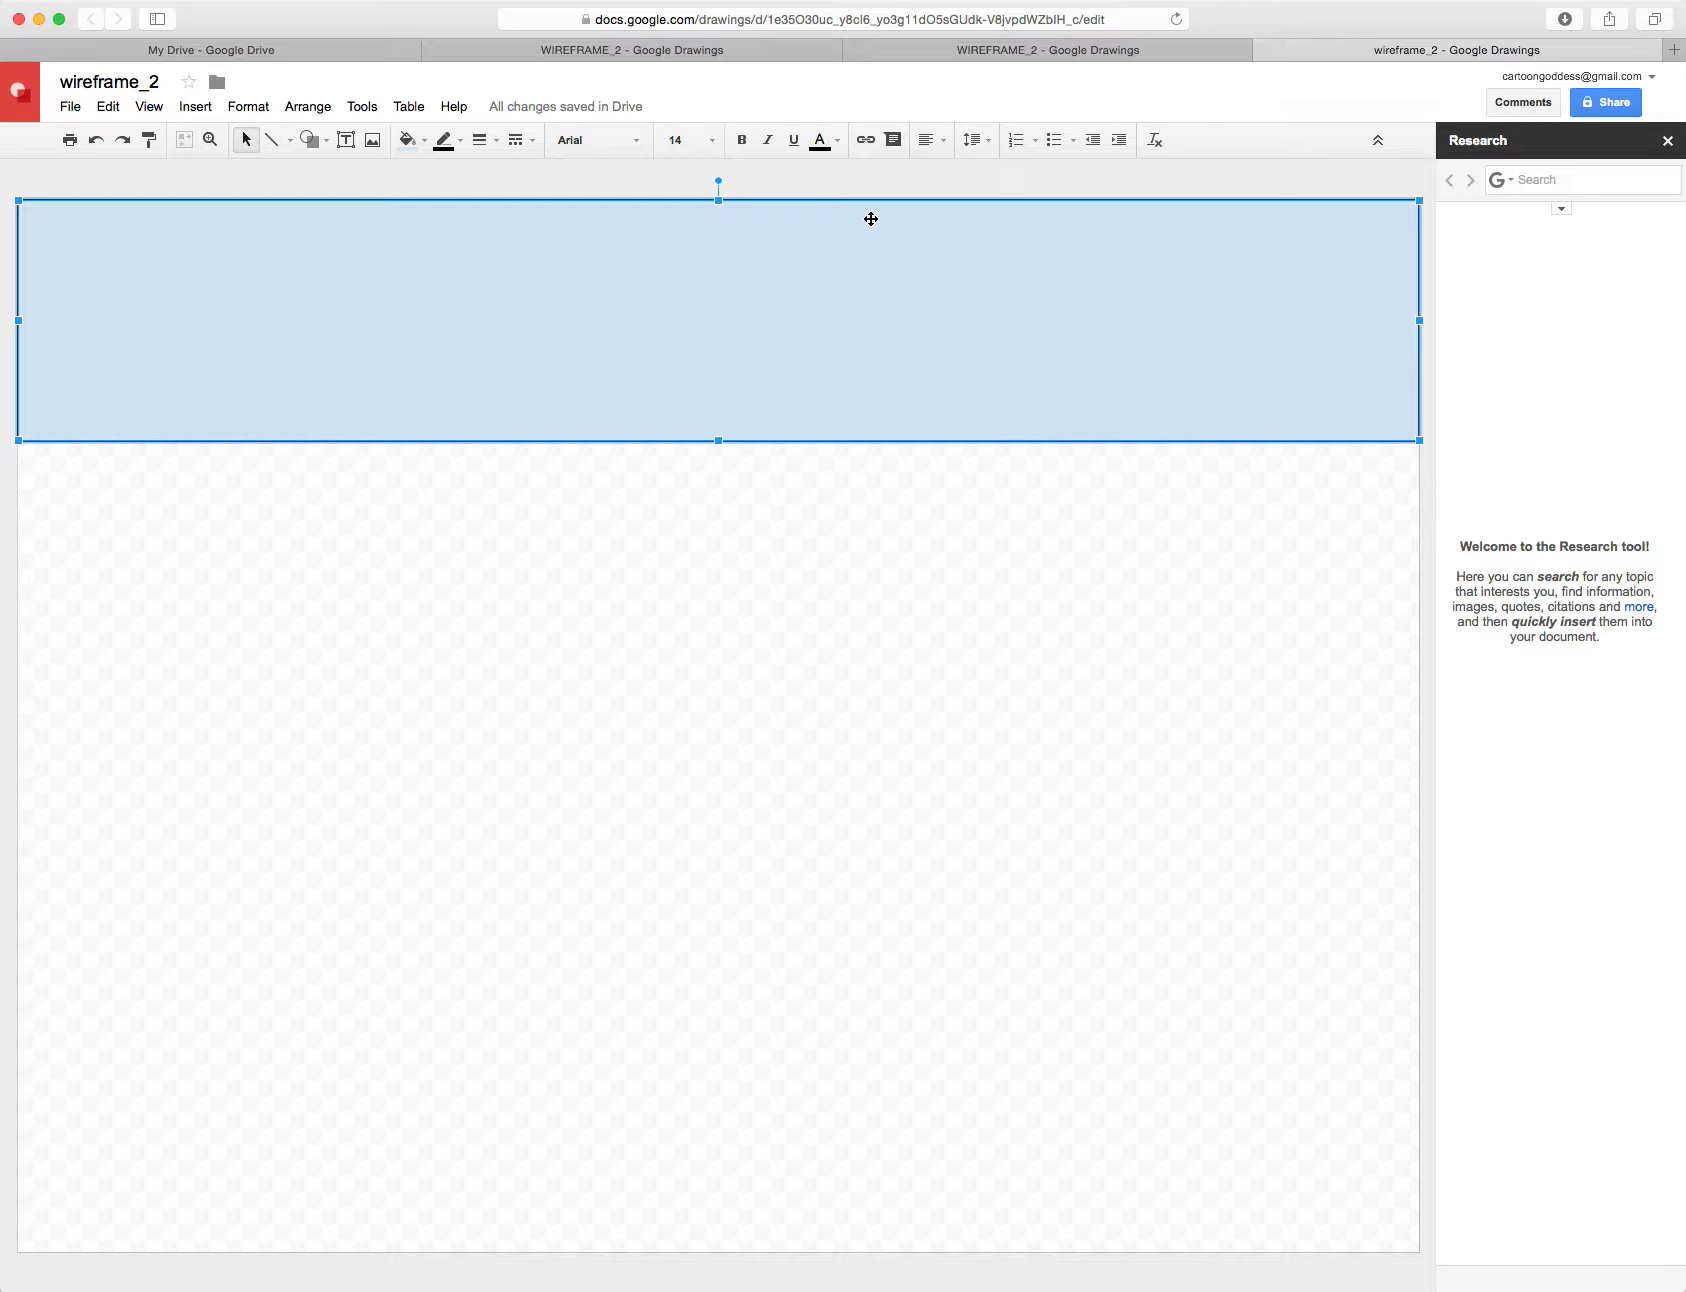
{"action": "left_click", "coordinate": [424, 142]}
{"action": "left_click", "coordinate": [579, 202]}
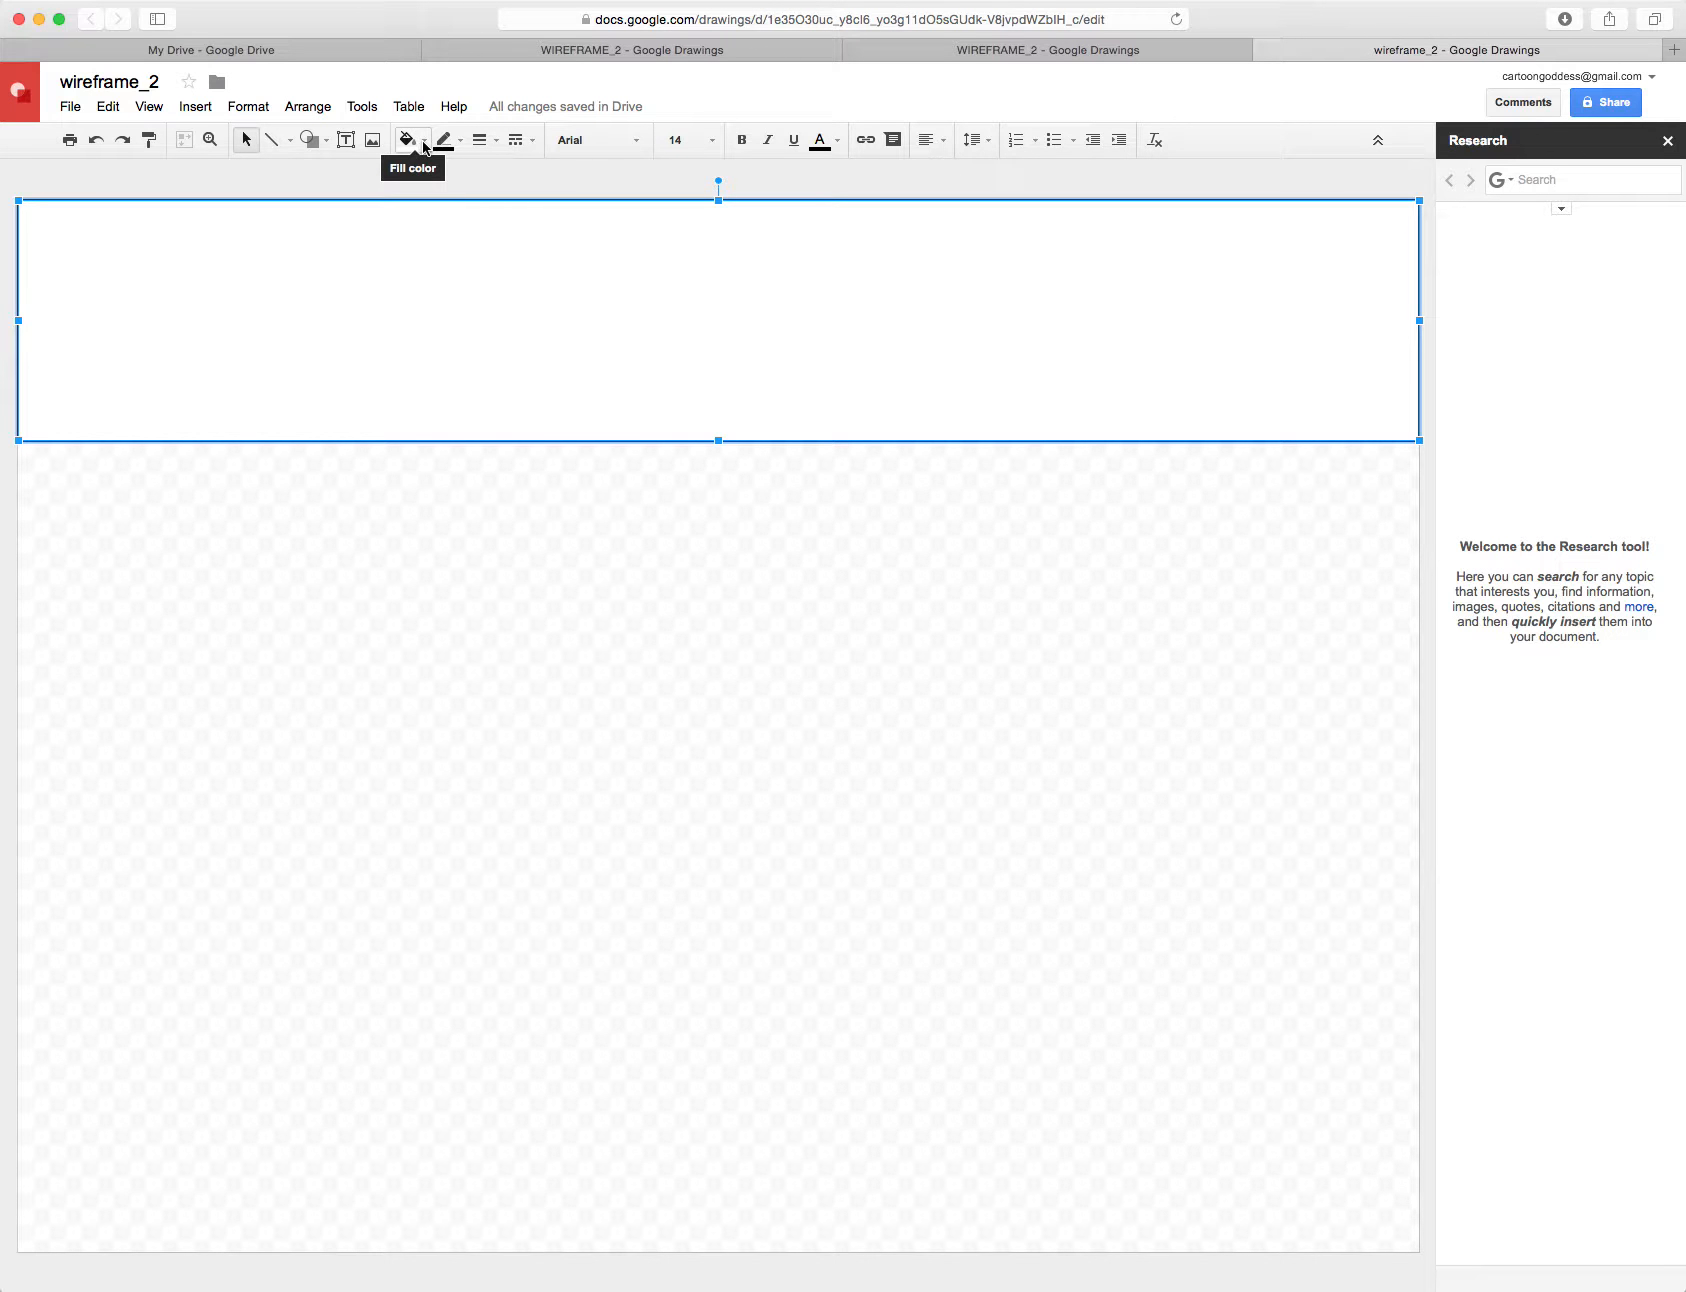
{"action": "left_click", "coordinate": [424, 147]}
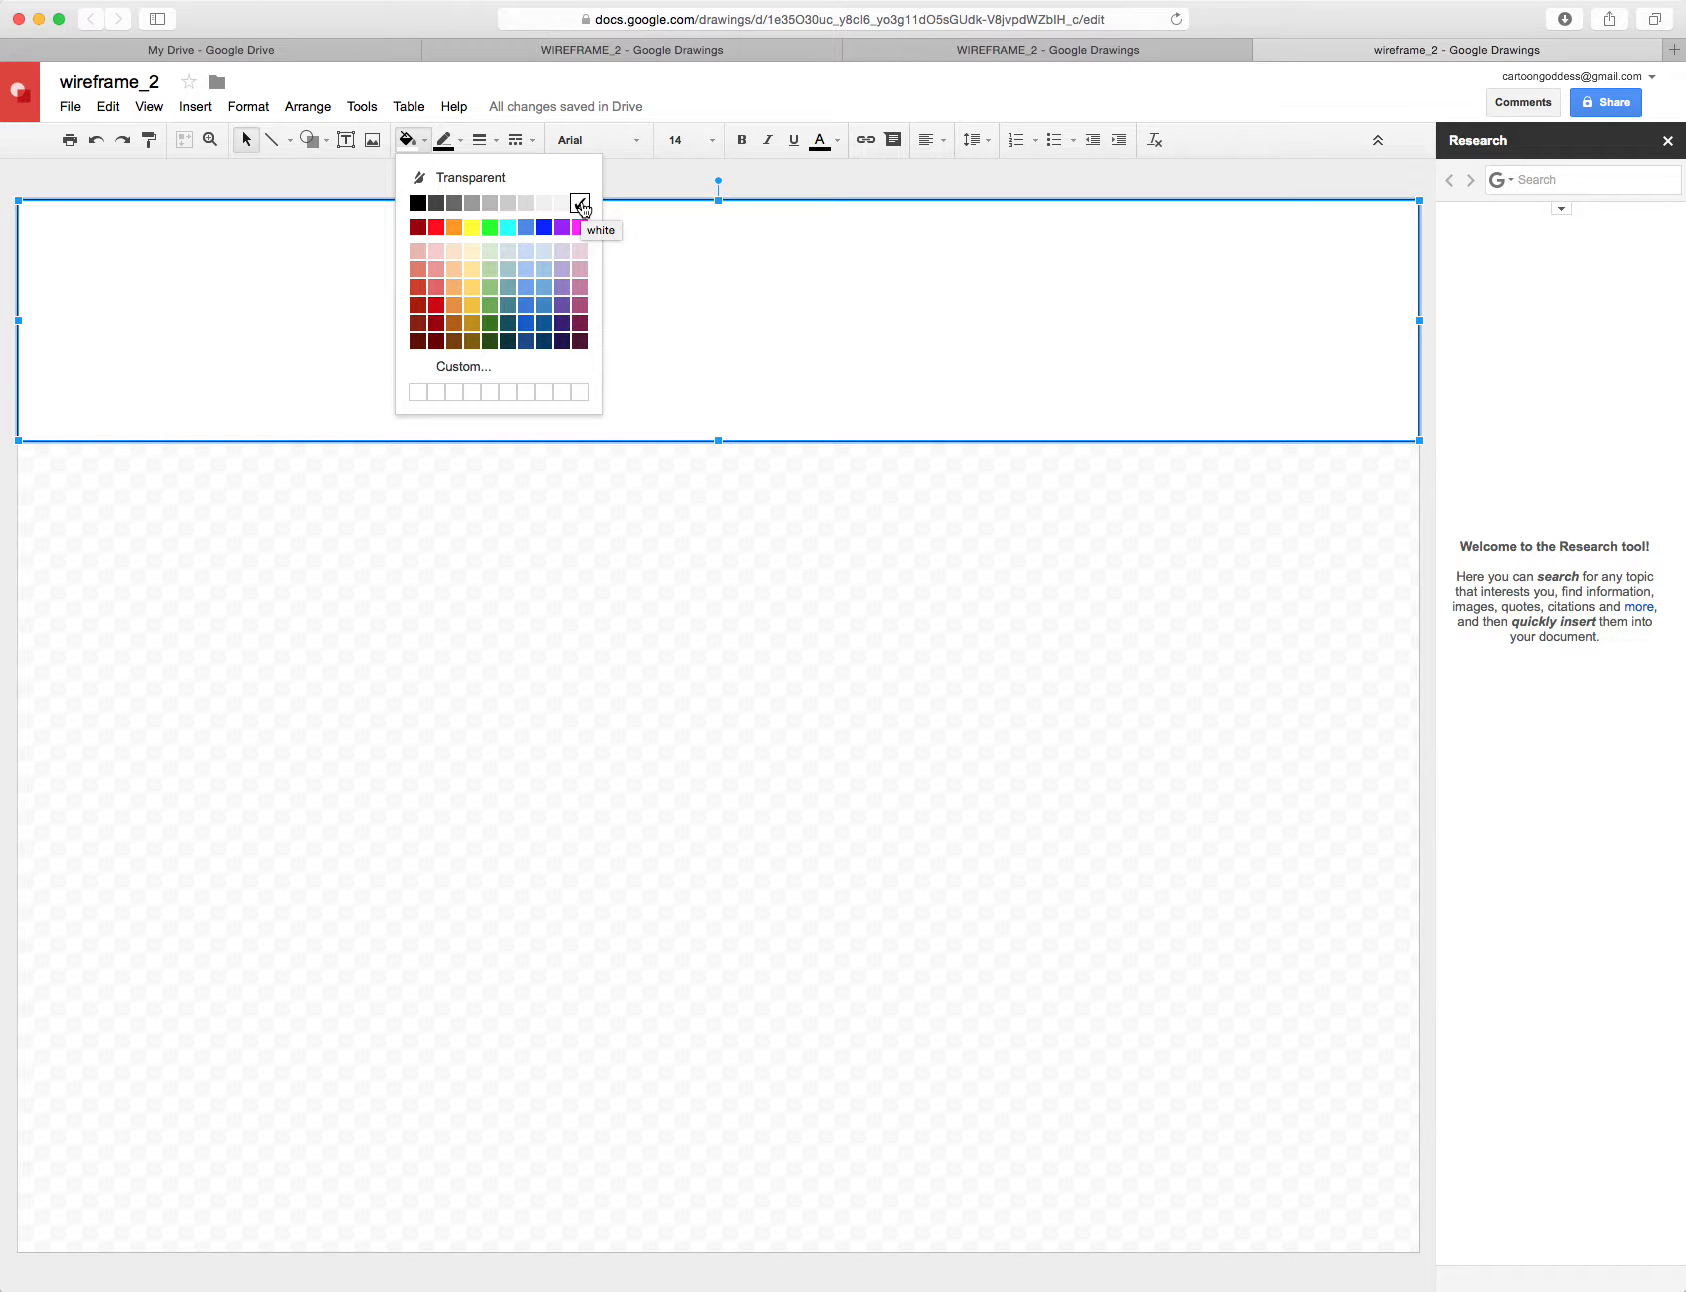
{"action": "left_click", "coordinate": [656, 387]}
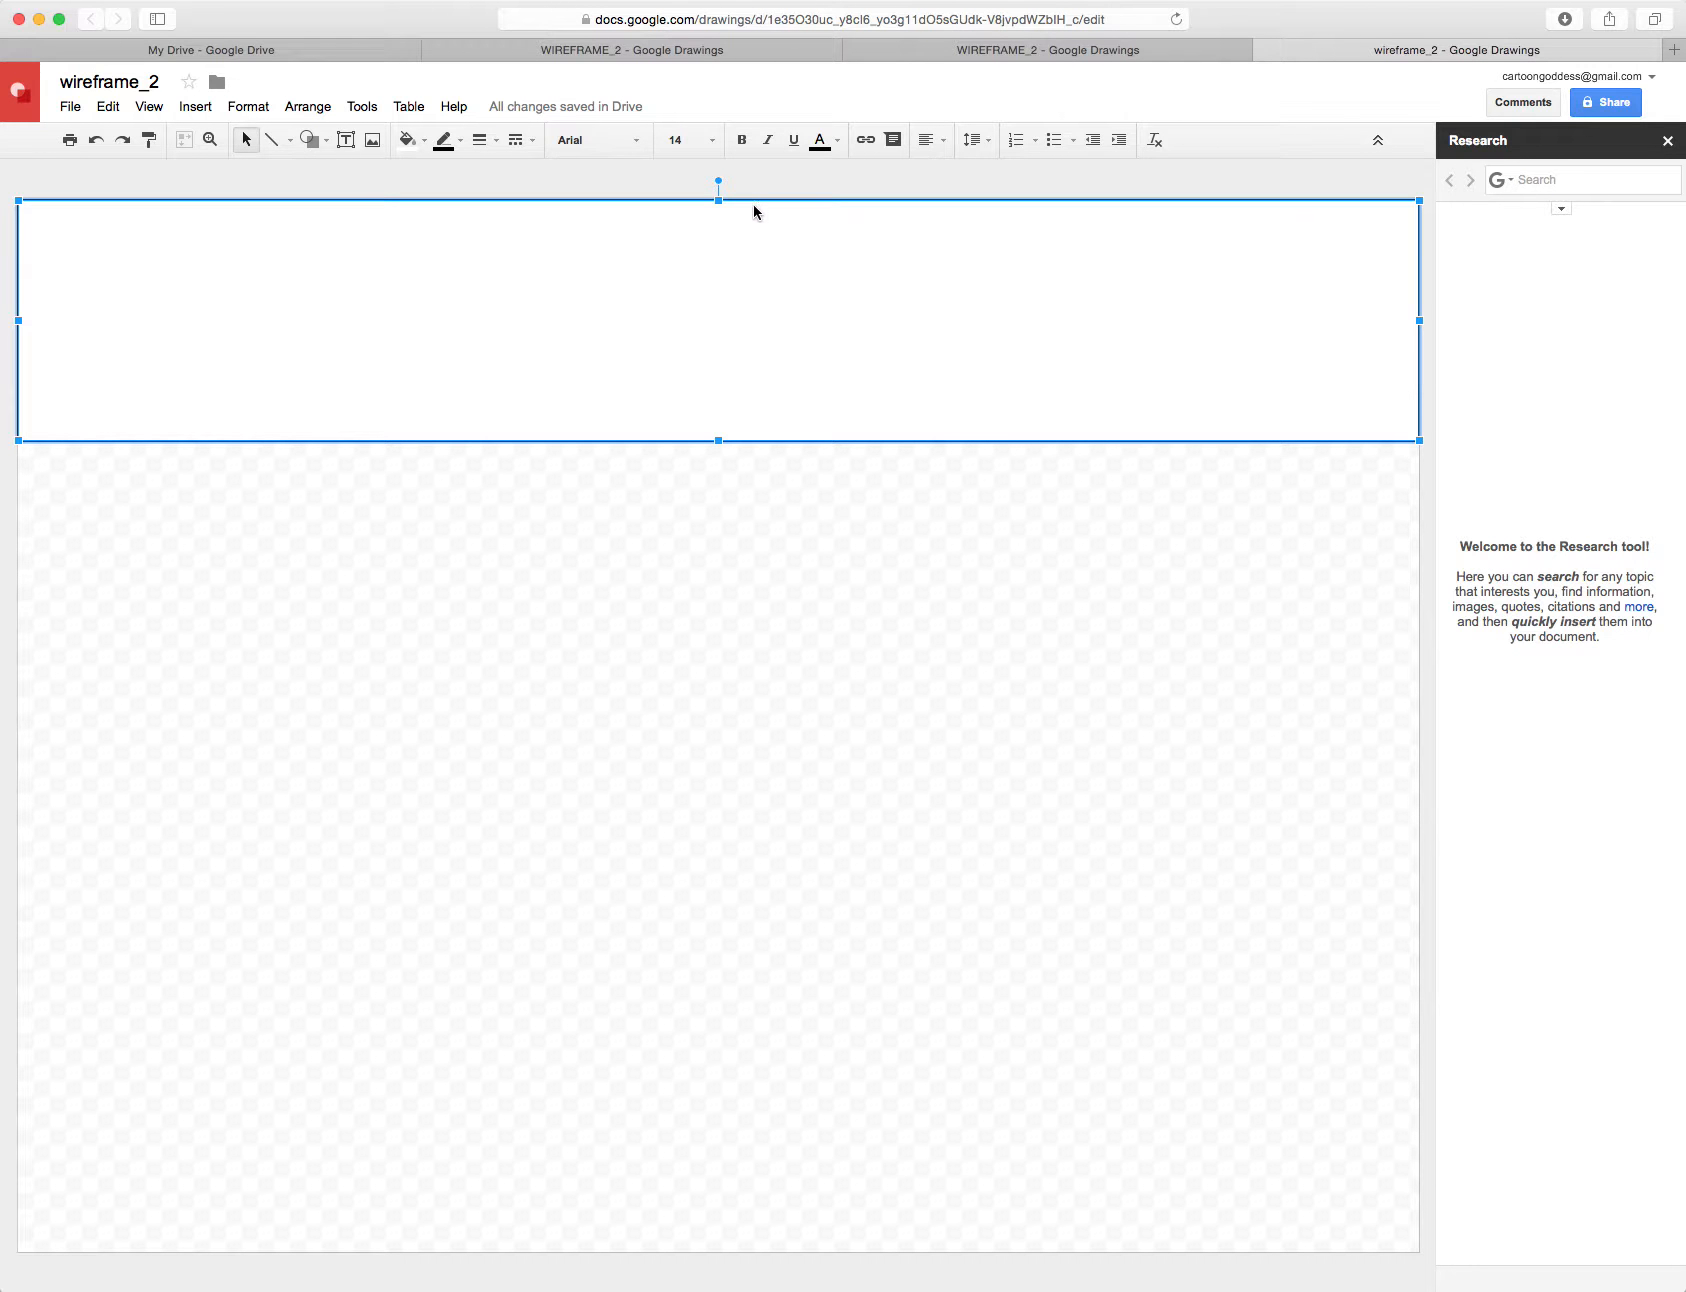
Step: Duplicate the white header rectangle and place the copy flush with the canvas's lower edge as the footer block
{"action": "left_click", "coordinate": [246, 140]}
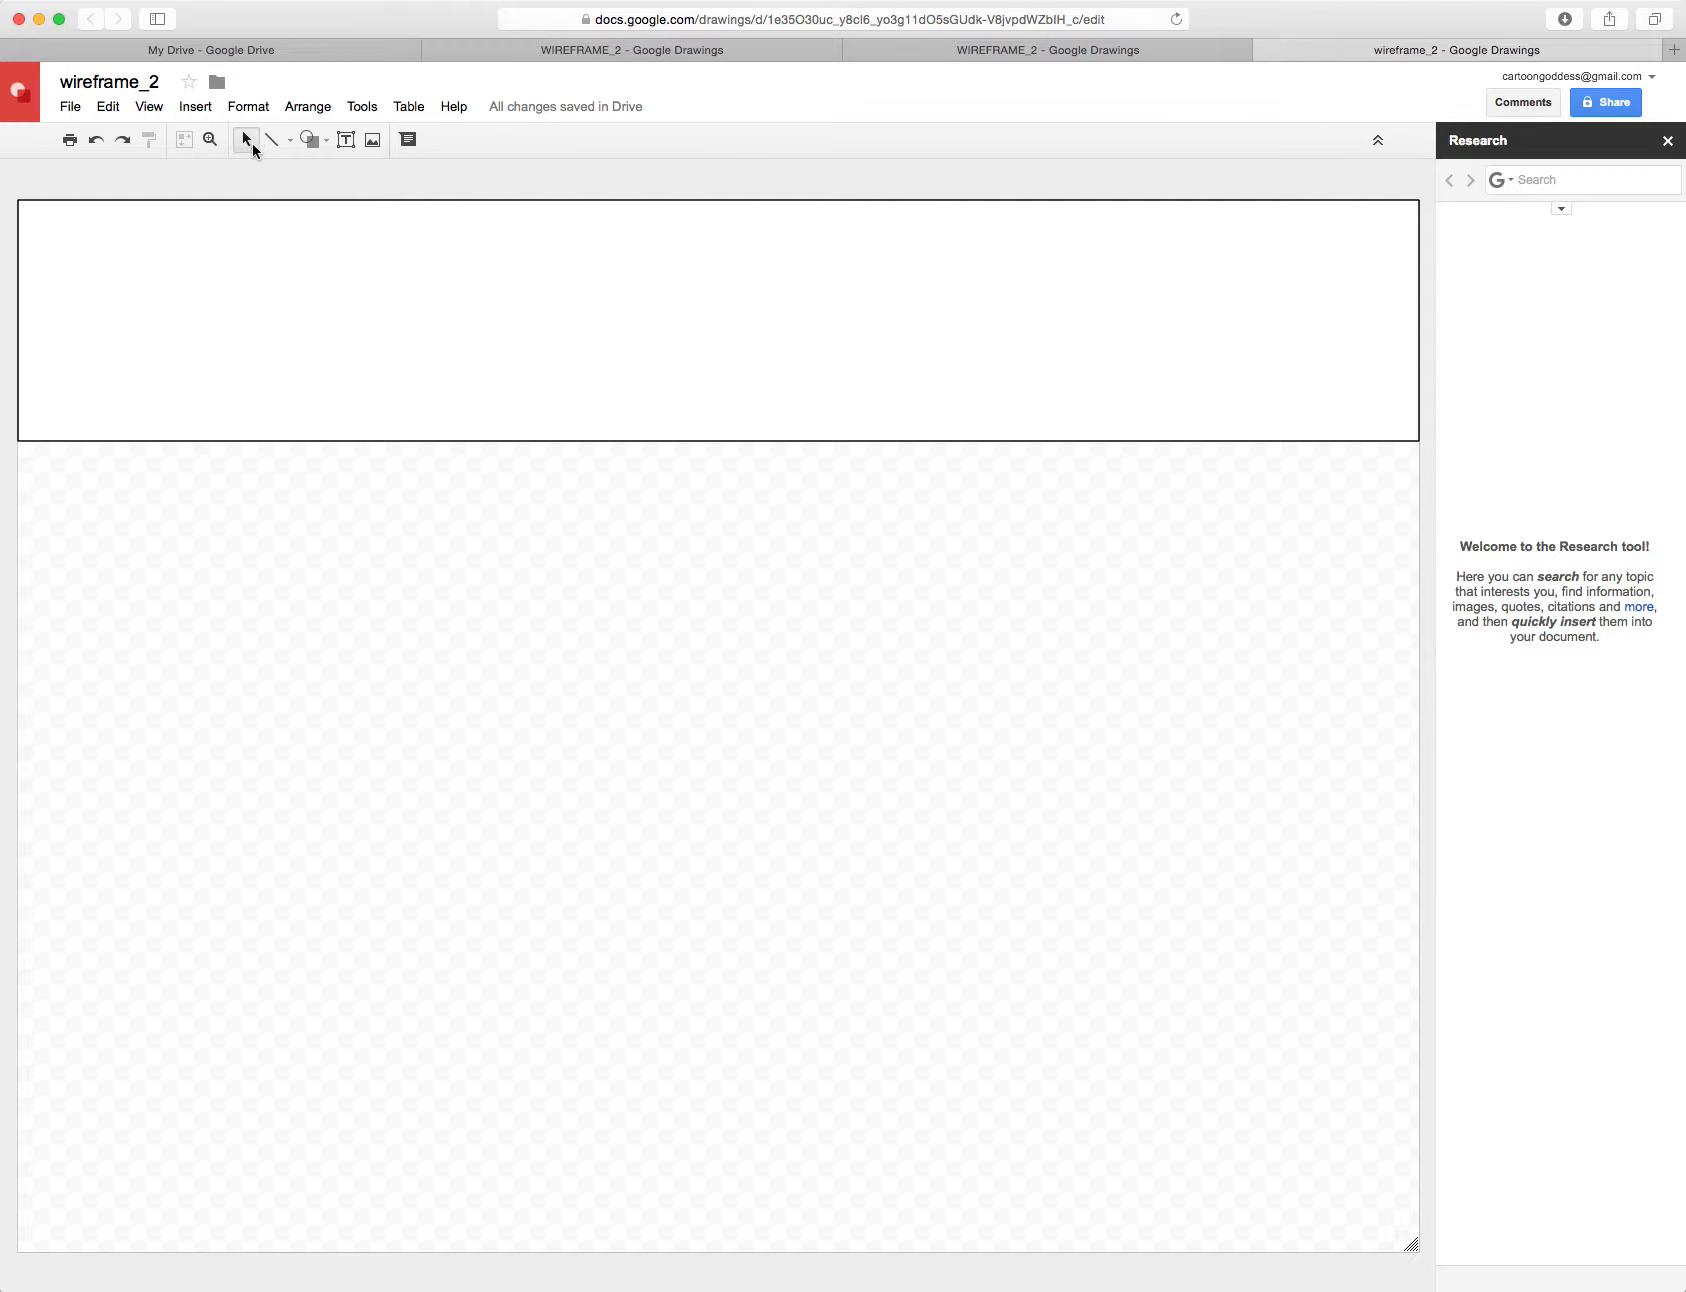
{"action": "left_click", "coordinate": [320, 234]}
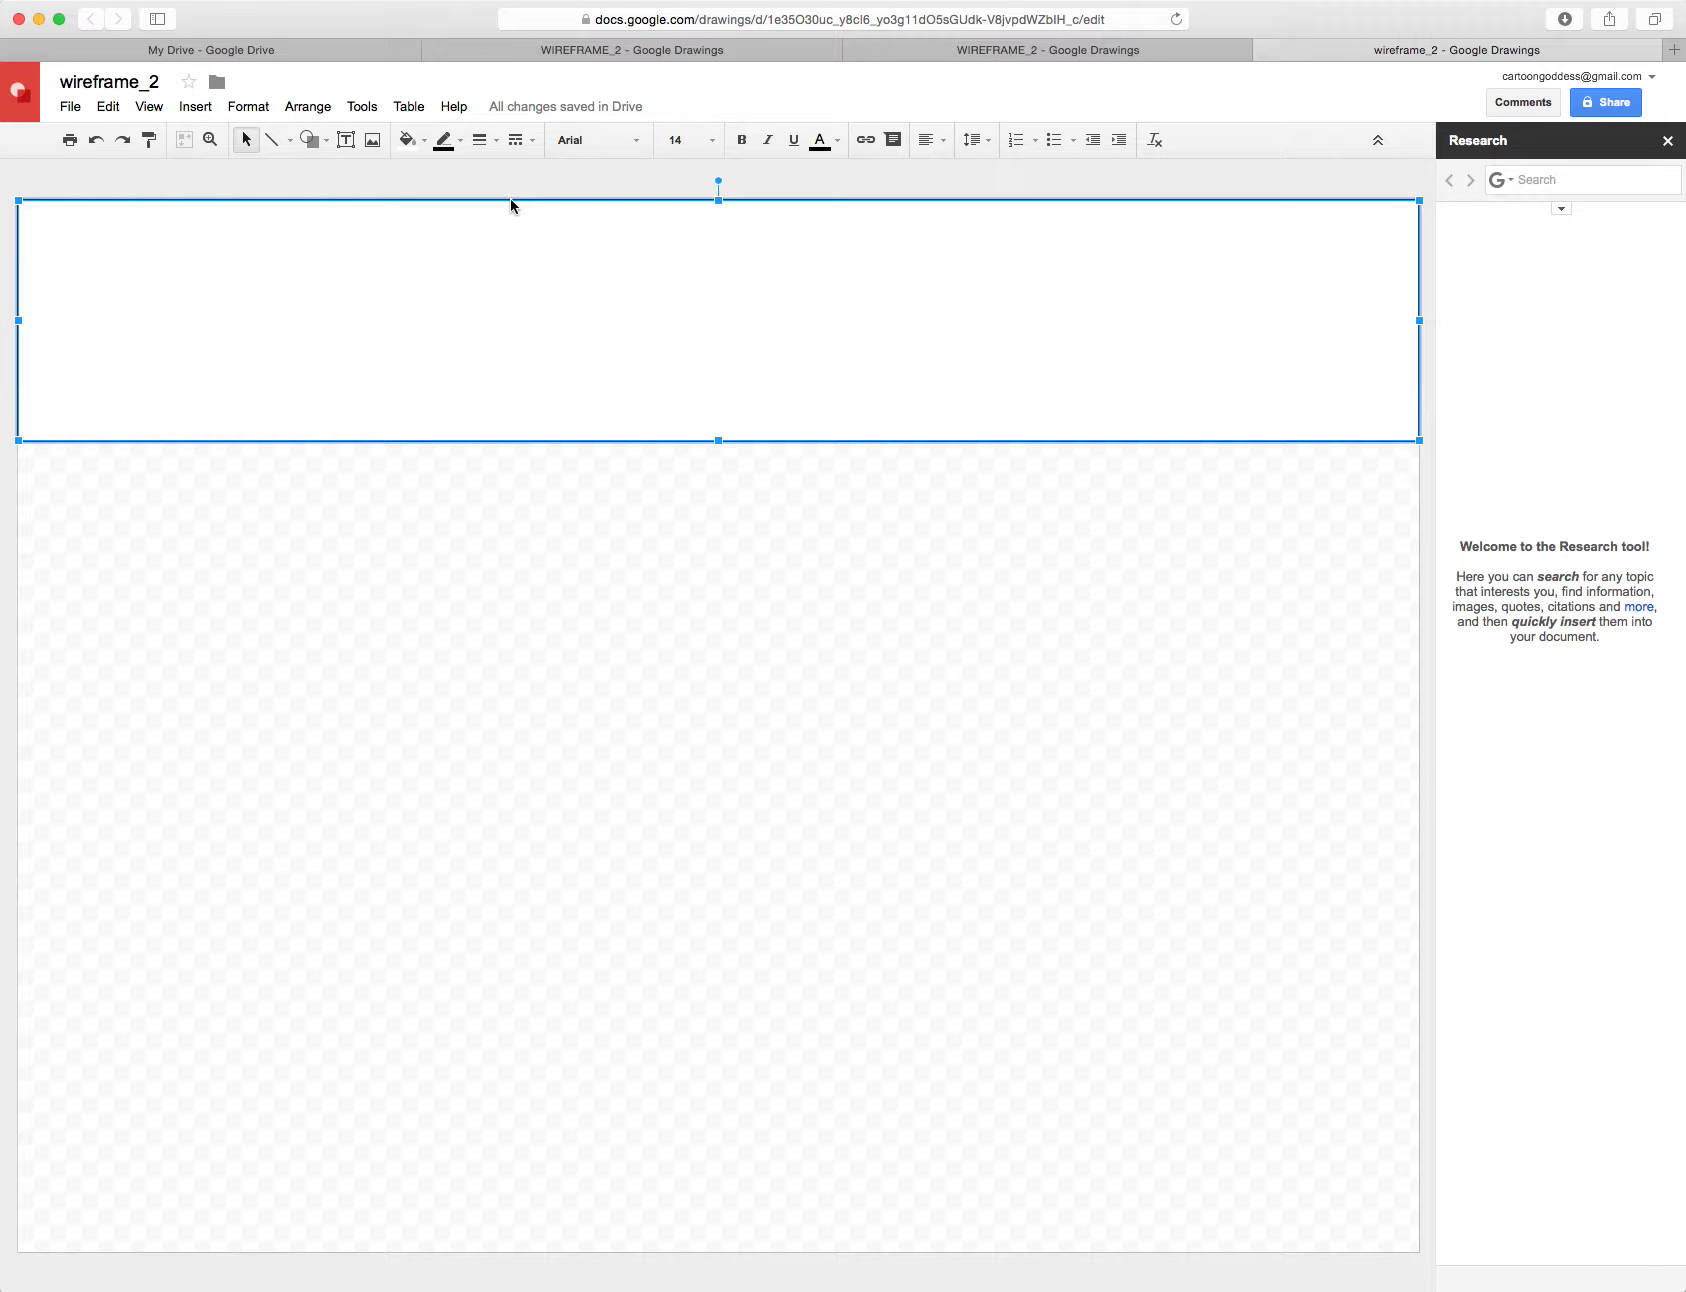
{"action": "left_click_drag", "start_coordinate": [510, 200], "coordinate": [518, 1000]}
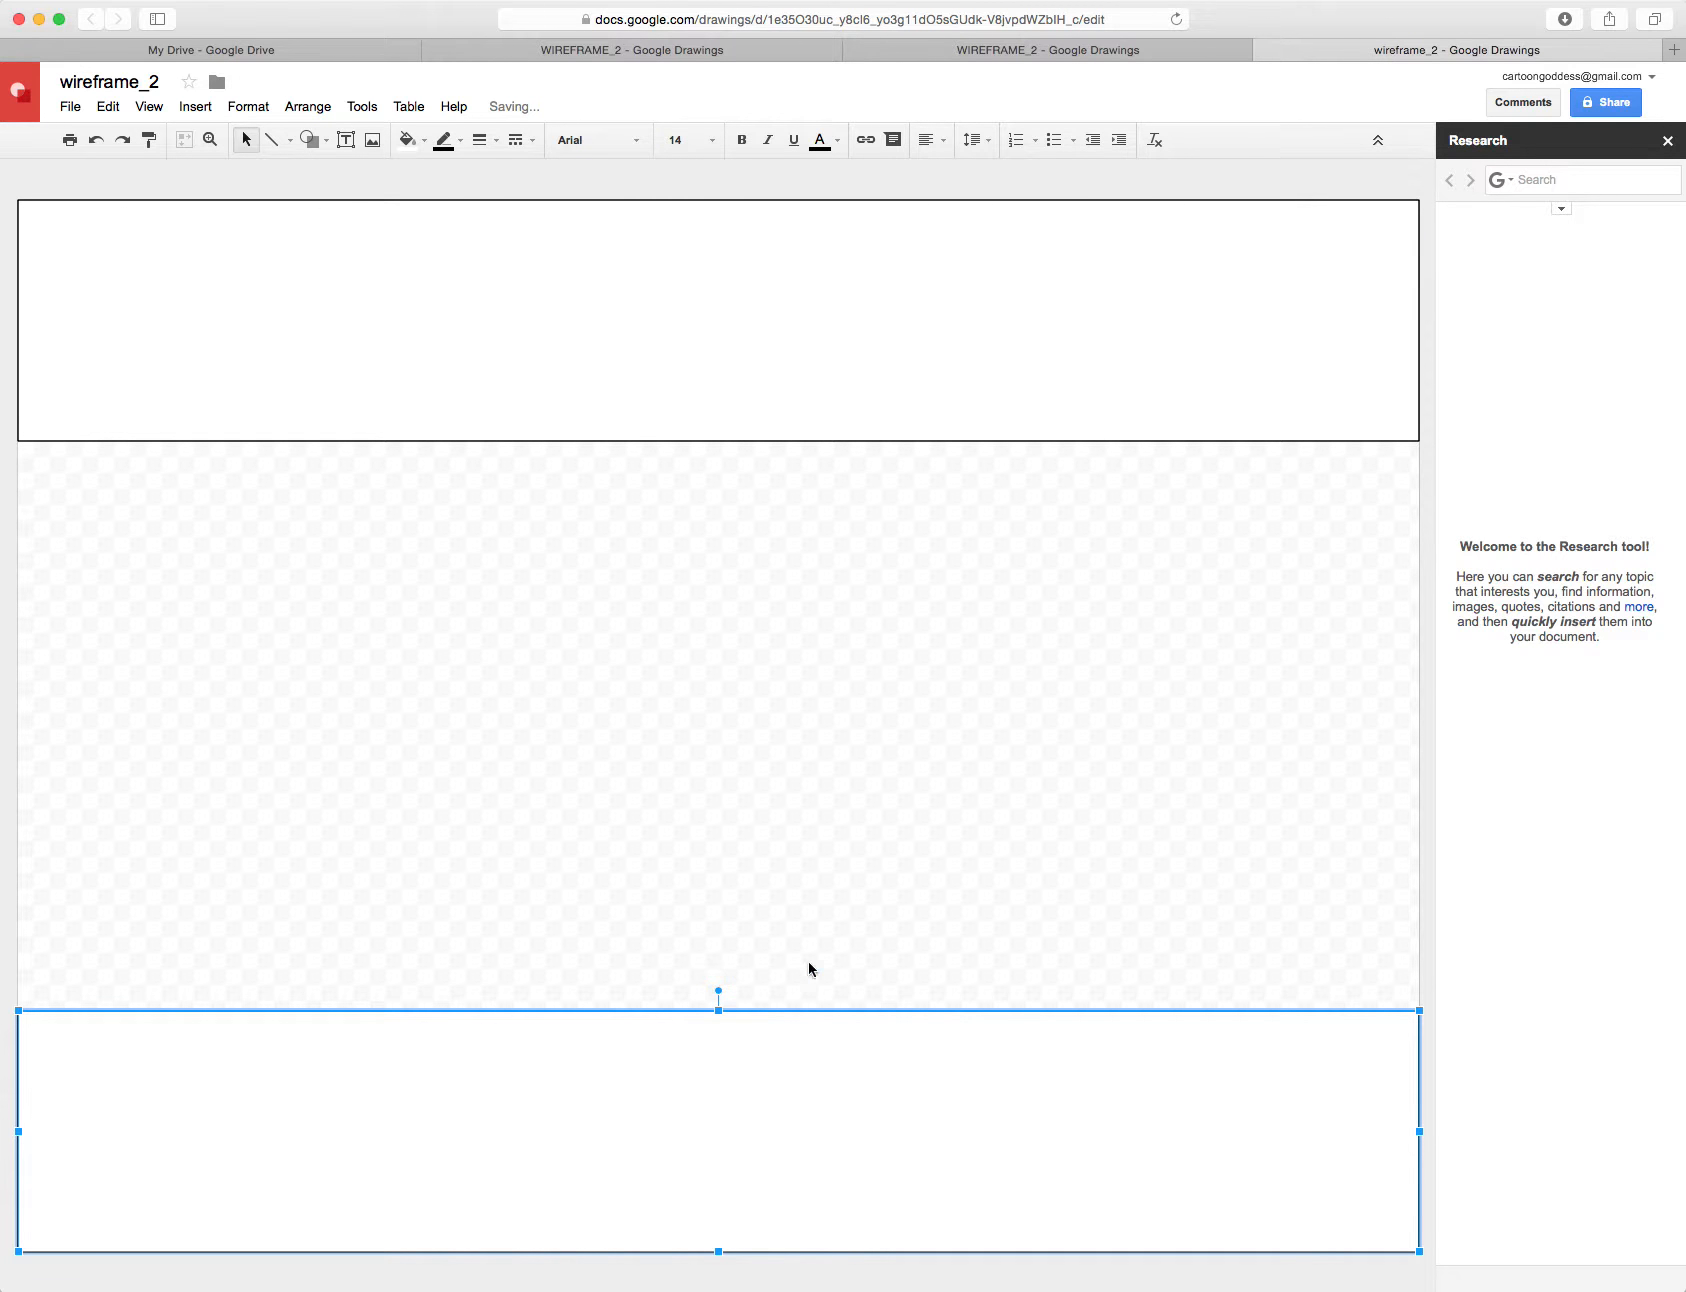
Step: Duplicate the header rectangle directly beneath itself and shorten the copy into a thin full-width navigation band
{"action": "left_click", "coordinate": [850, 388]}
{"action": "left_click_drag", "start_coordinate": [850, 388], "coordinate": [852, 620]}
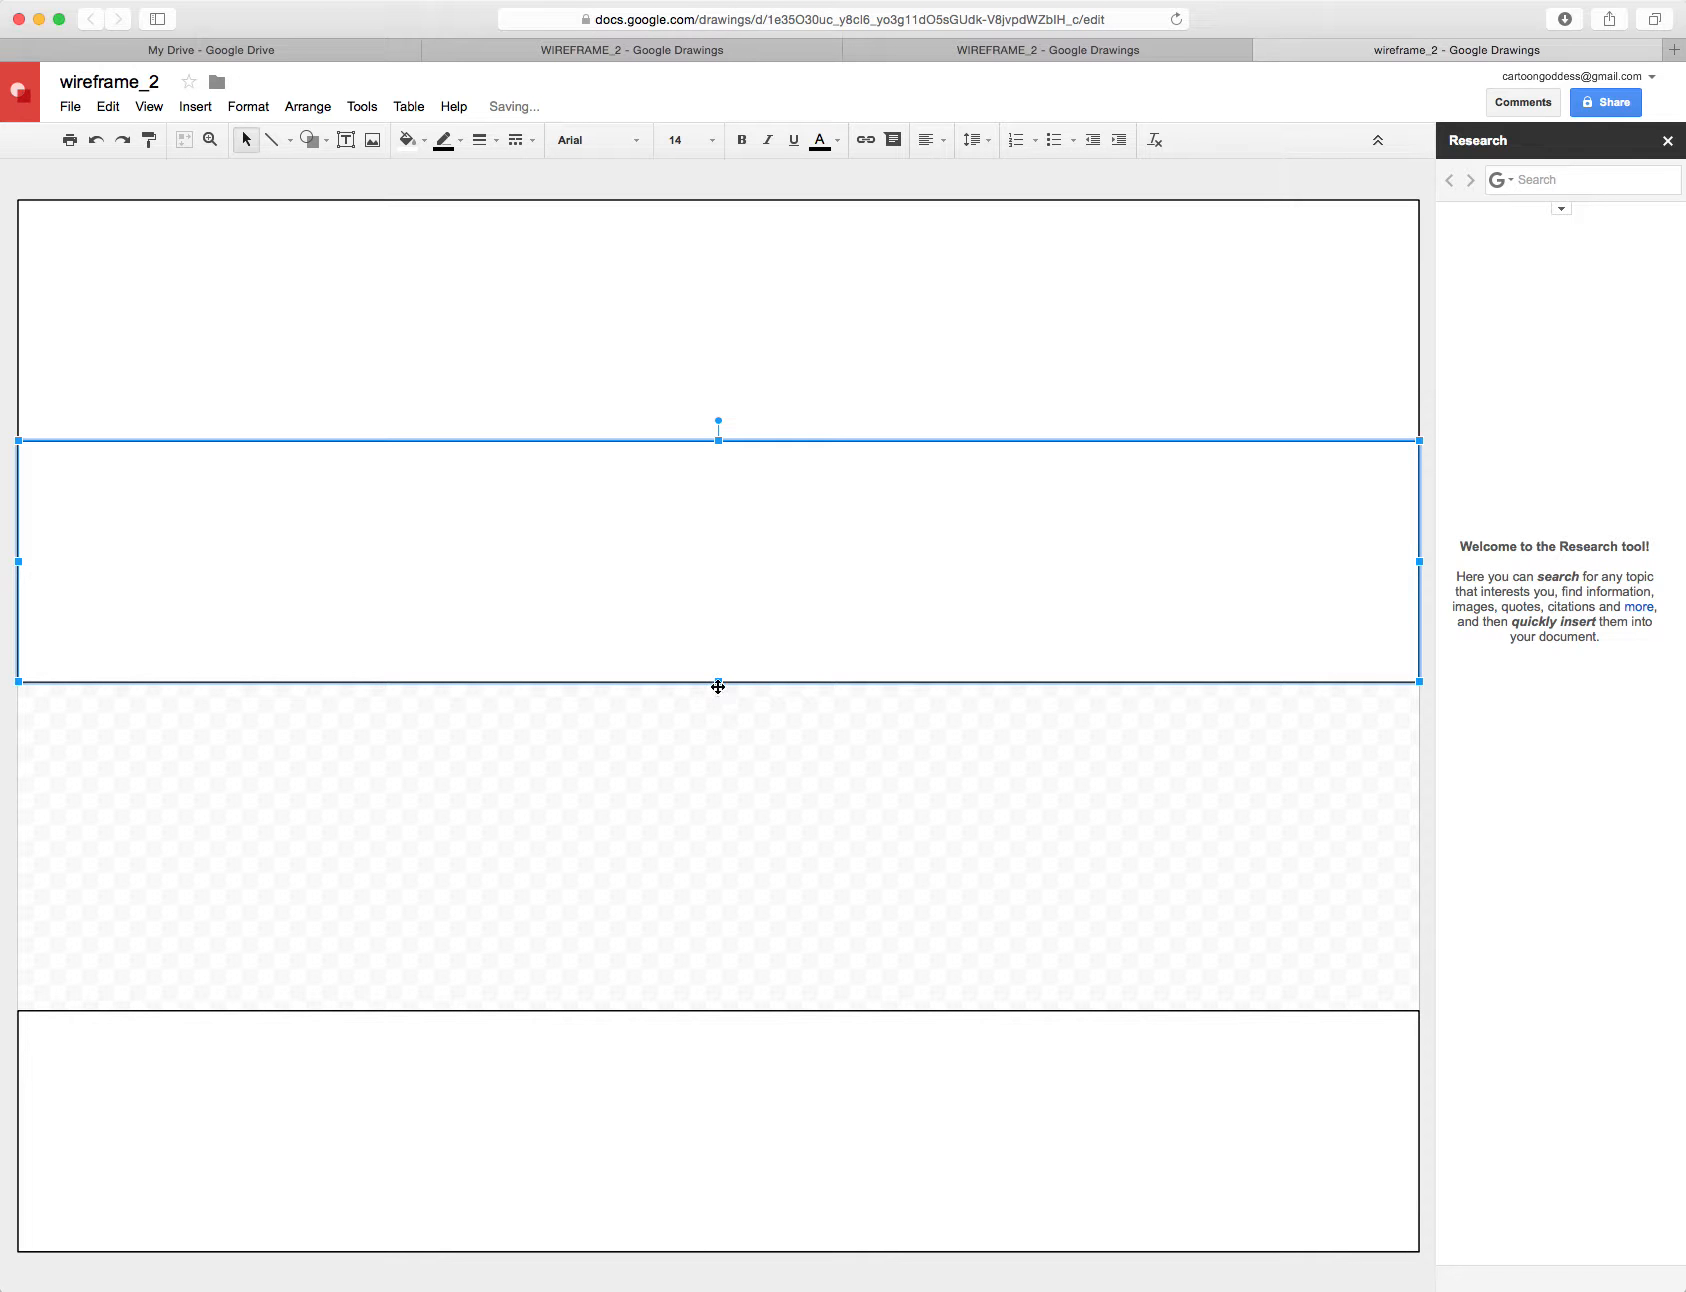
{"action": "left_click_drag", "start_coordinate": [718, 685], "coordinate": [779, 524]}
Step: Add a sidebar block about a third of the width between navigation and footer, and a copy widened to fill the remaining area
{"action": "left_click_drag", "start_coordinate": [1418, 552], "coordinate": [504, 1010]}
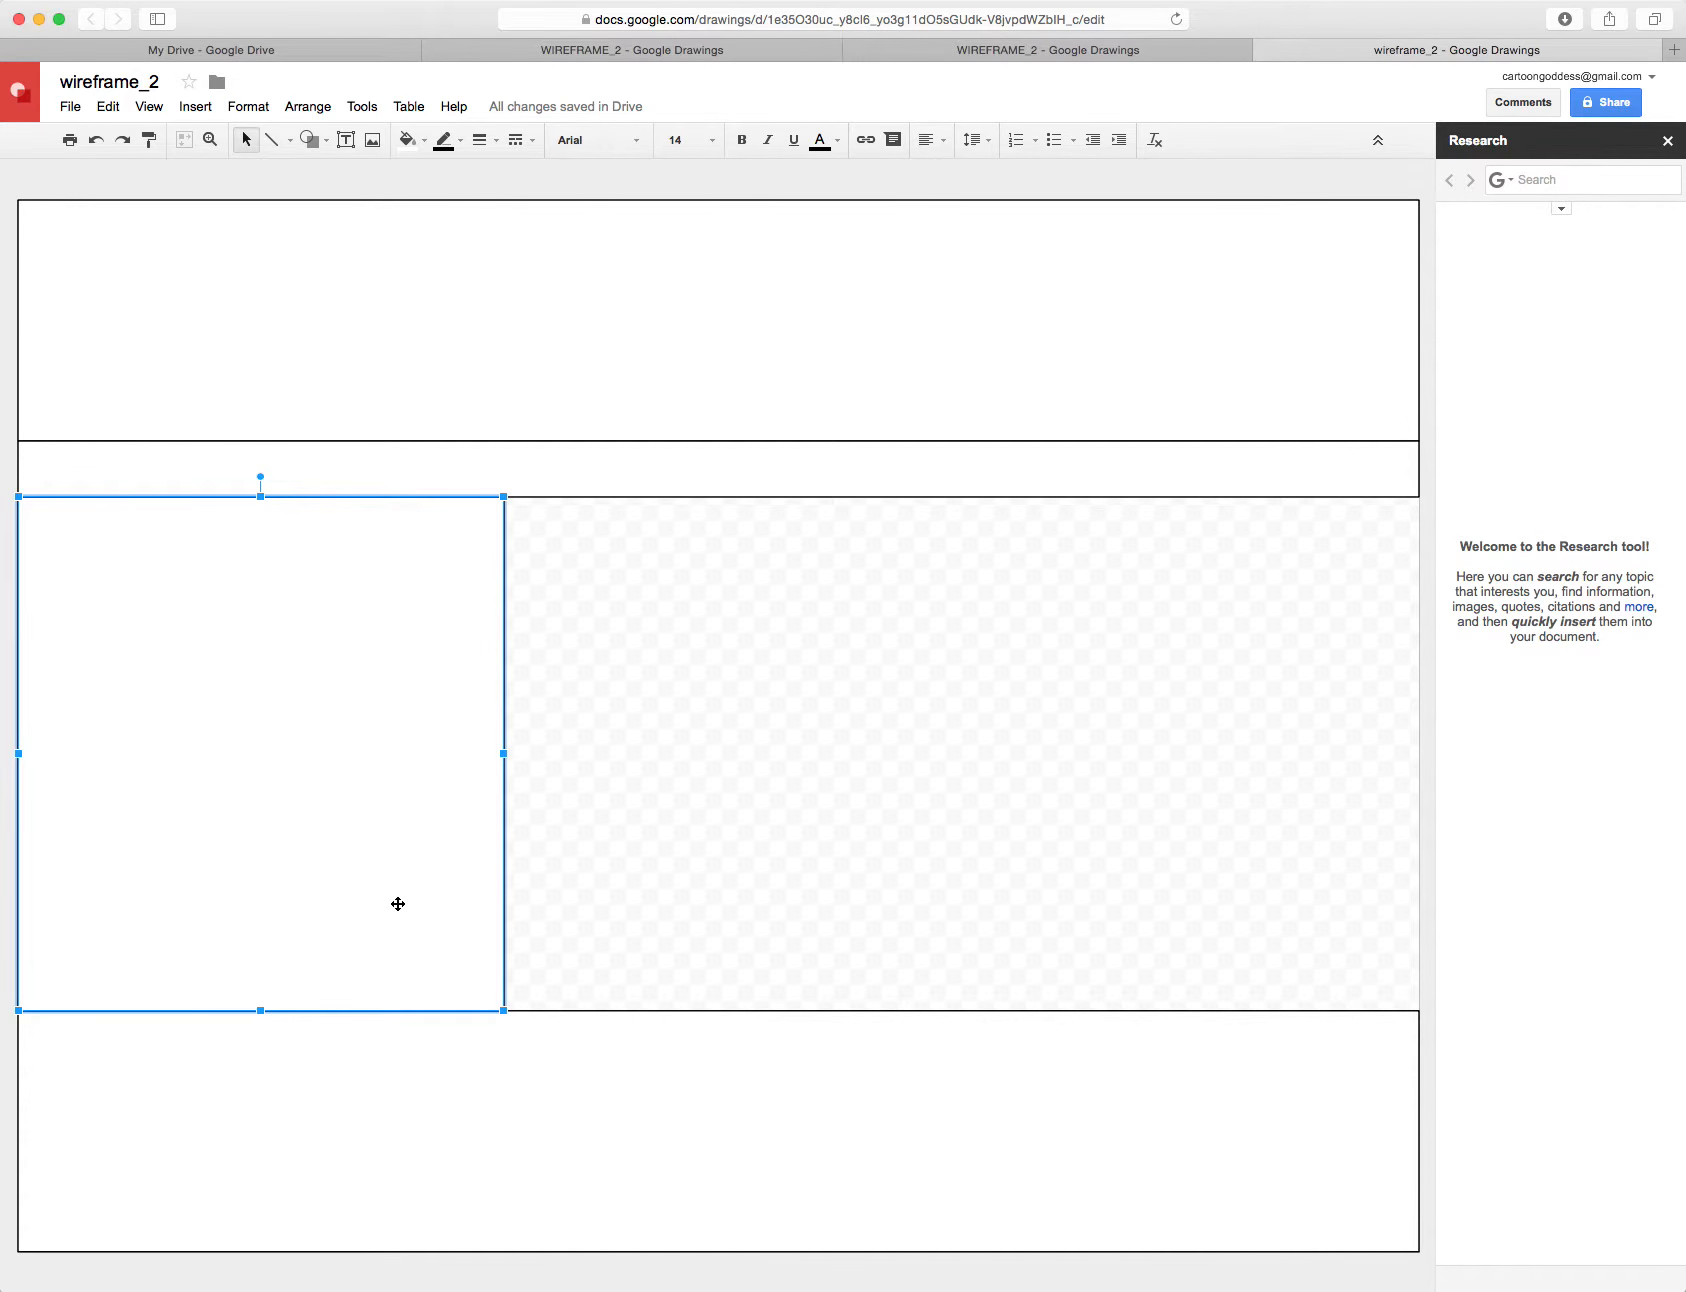
{"action": "left_click_drag", "start_coordinate": [398, 904], "coordinate": [880, 908]}
{"action": "left_click_drag", "start_coordinate": [990, 753], "coordinate": [1420, 773]}
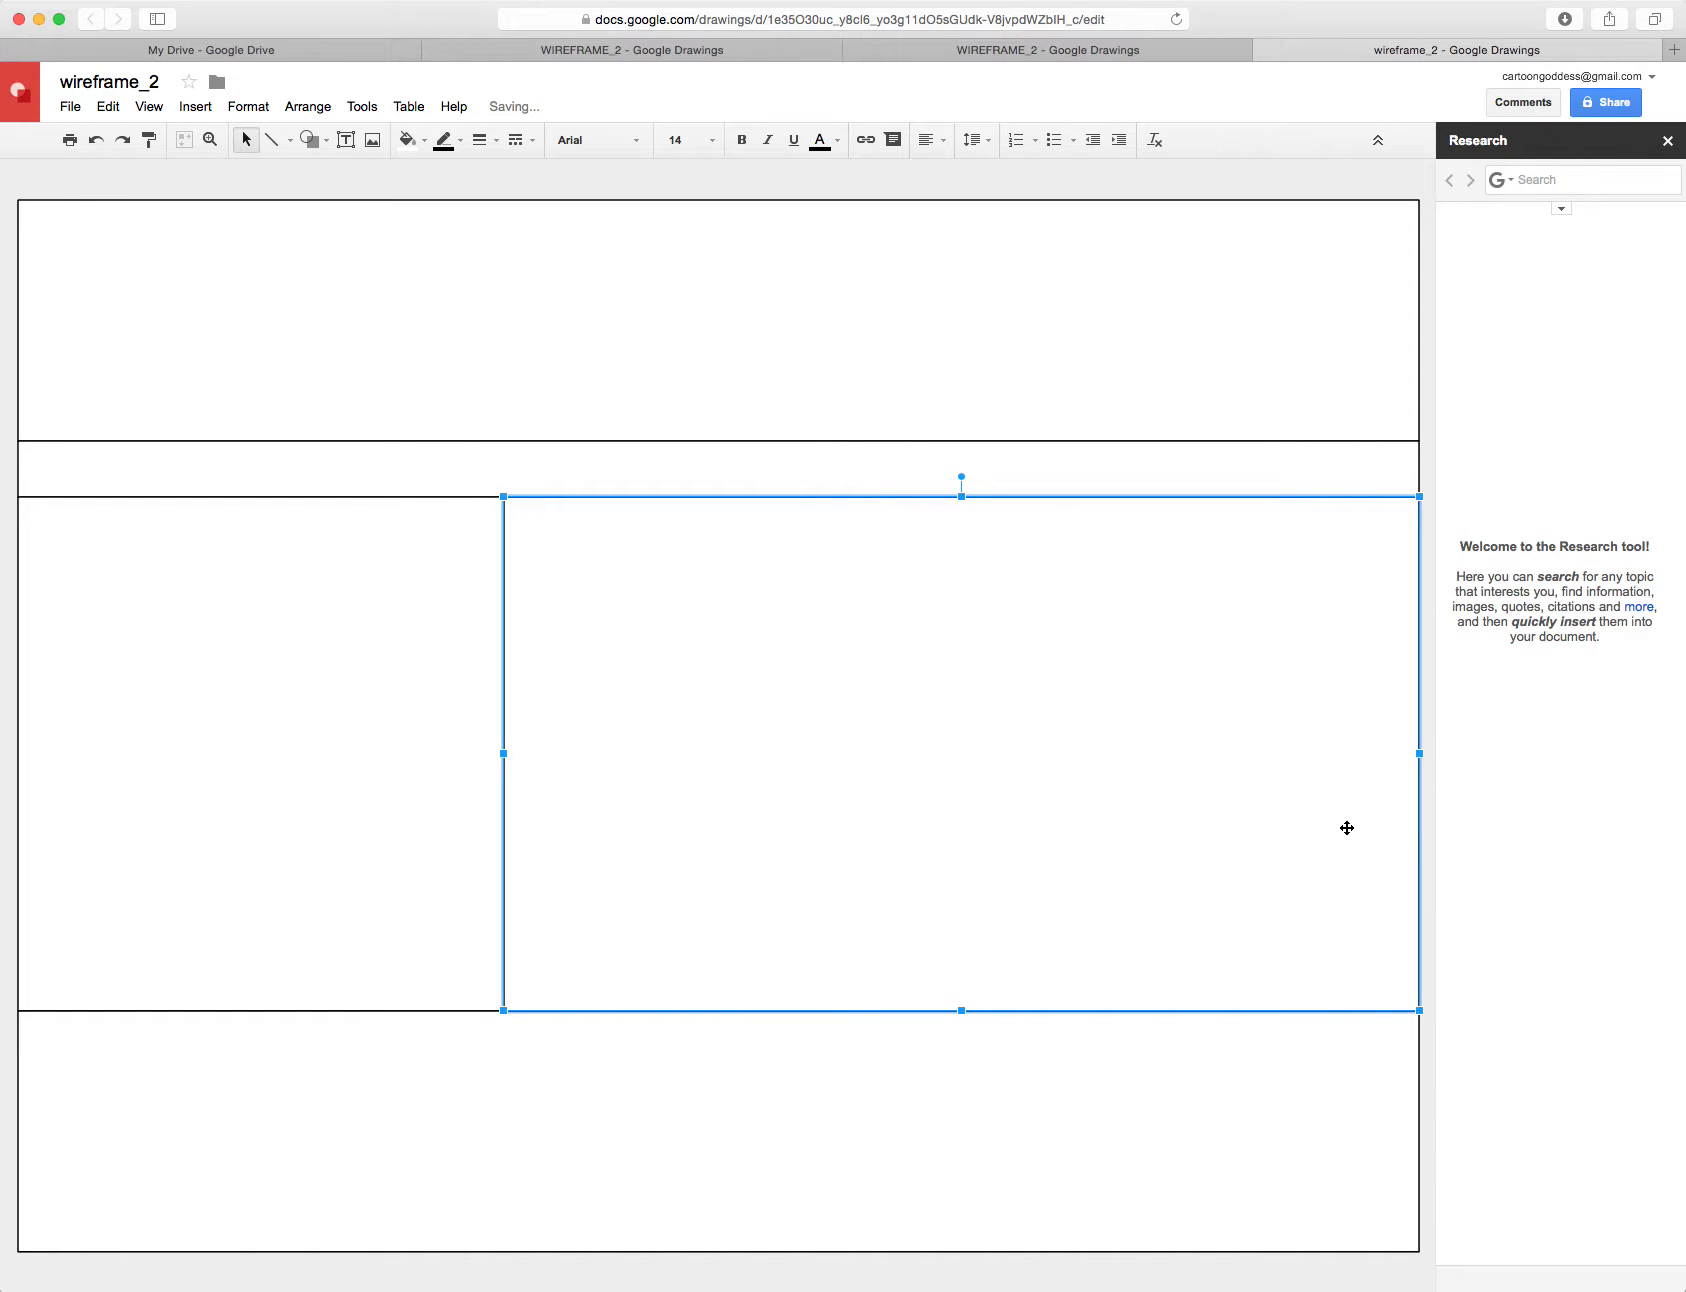
Step: Add a text box reading HEADER in the middle of the uppermost rectangle and centre-align its text
{"action": "left_click", "coordinate": [345, 142]}
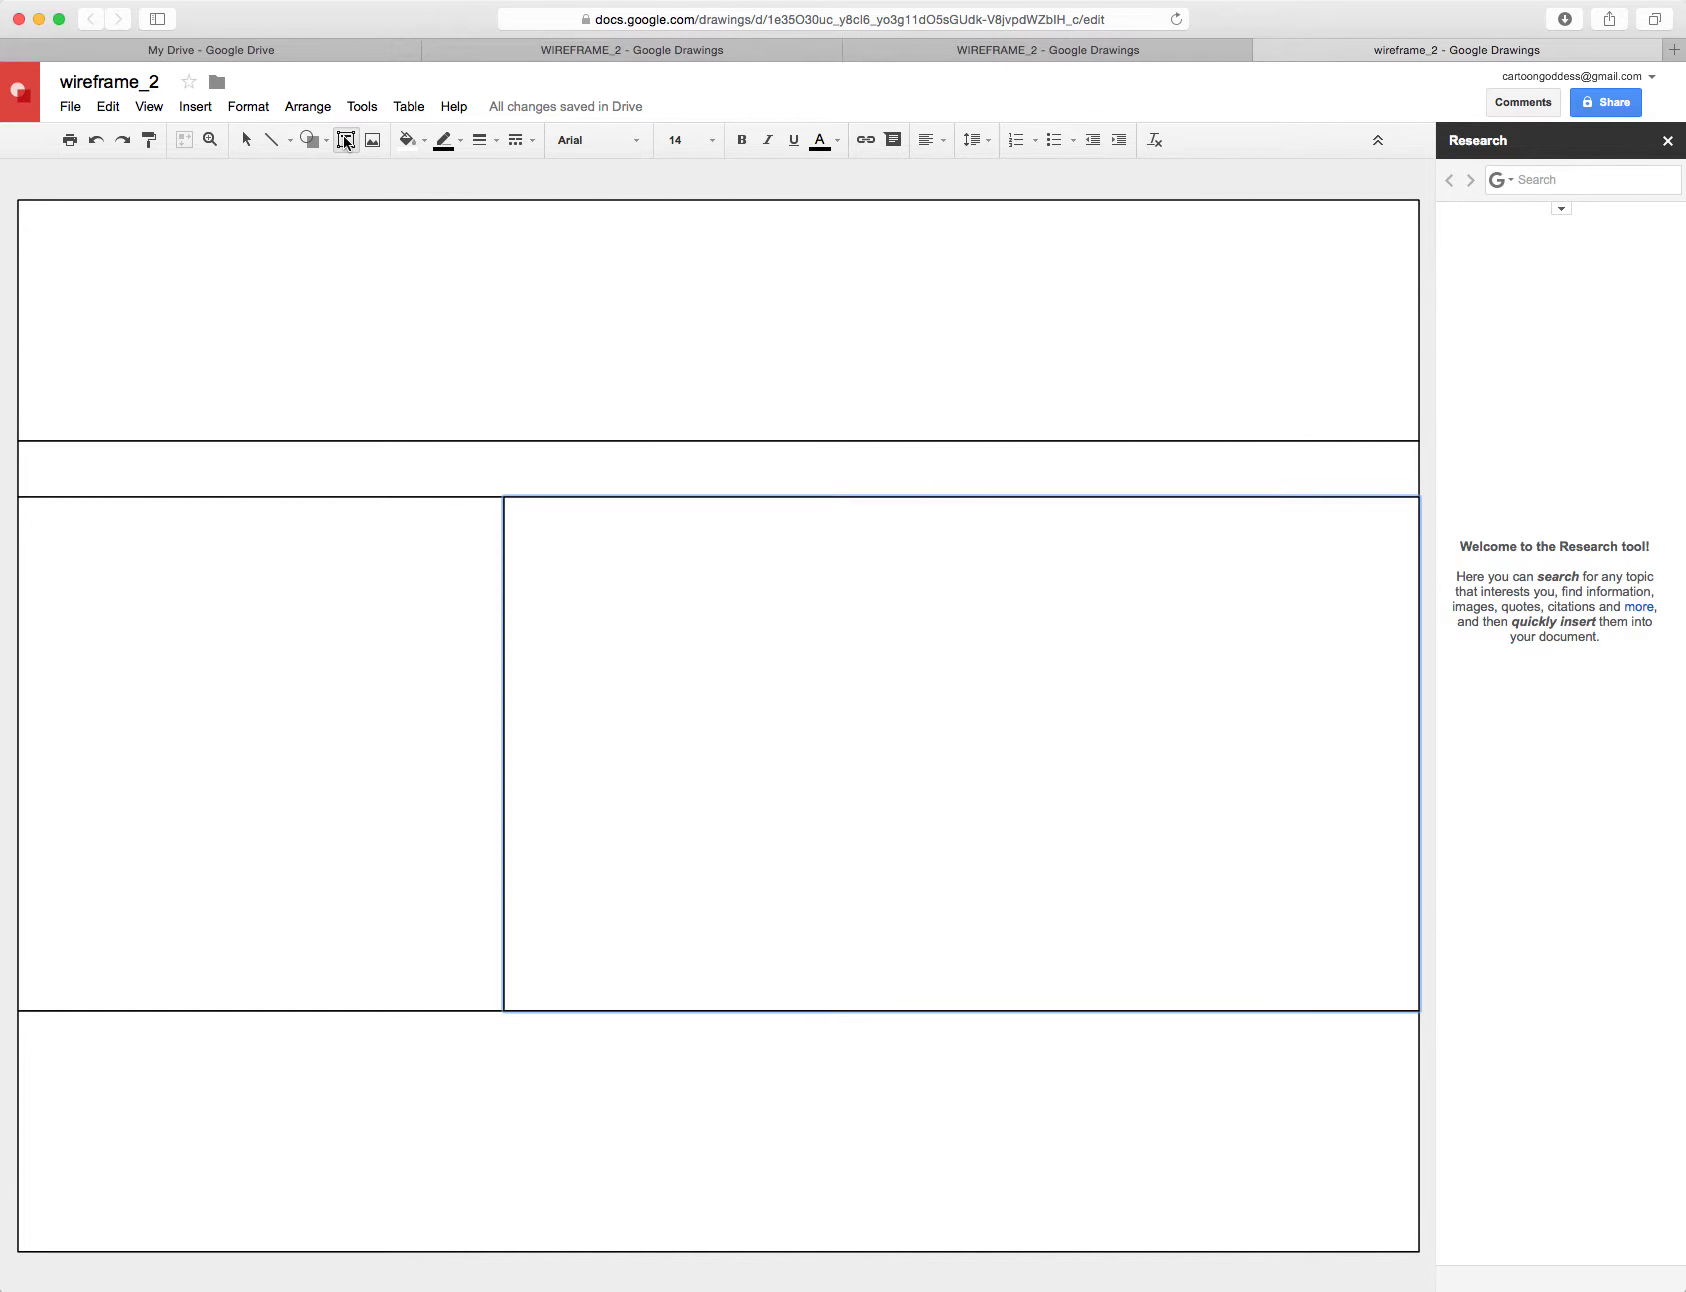
{"action": "left_click_drag", "start_coordinate": [557, 294], "coordinate": [847, 348]}
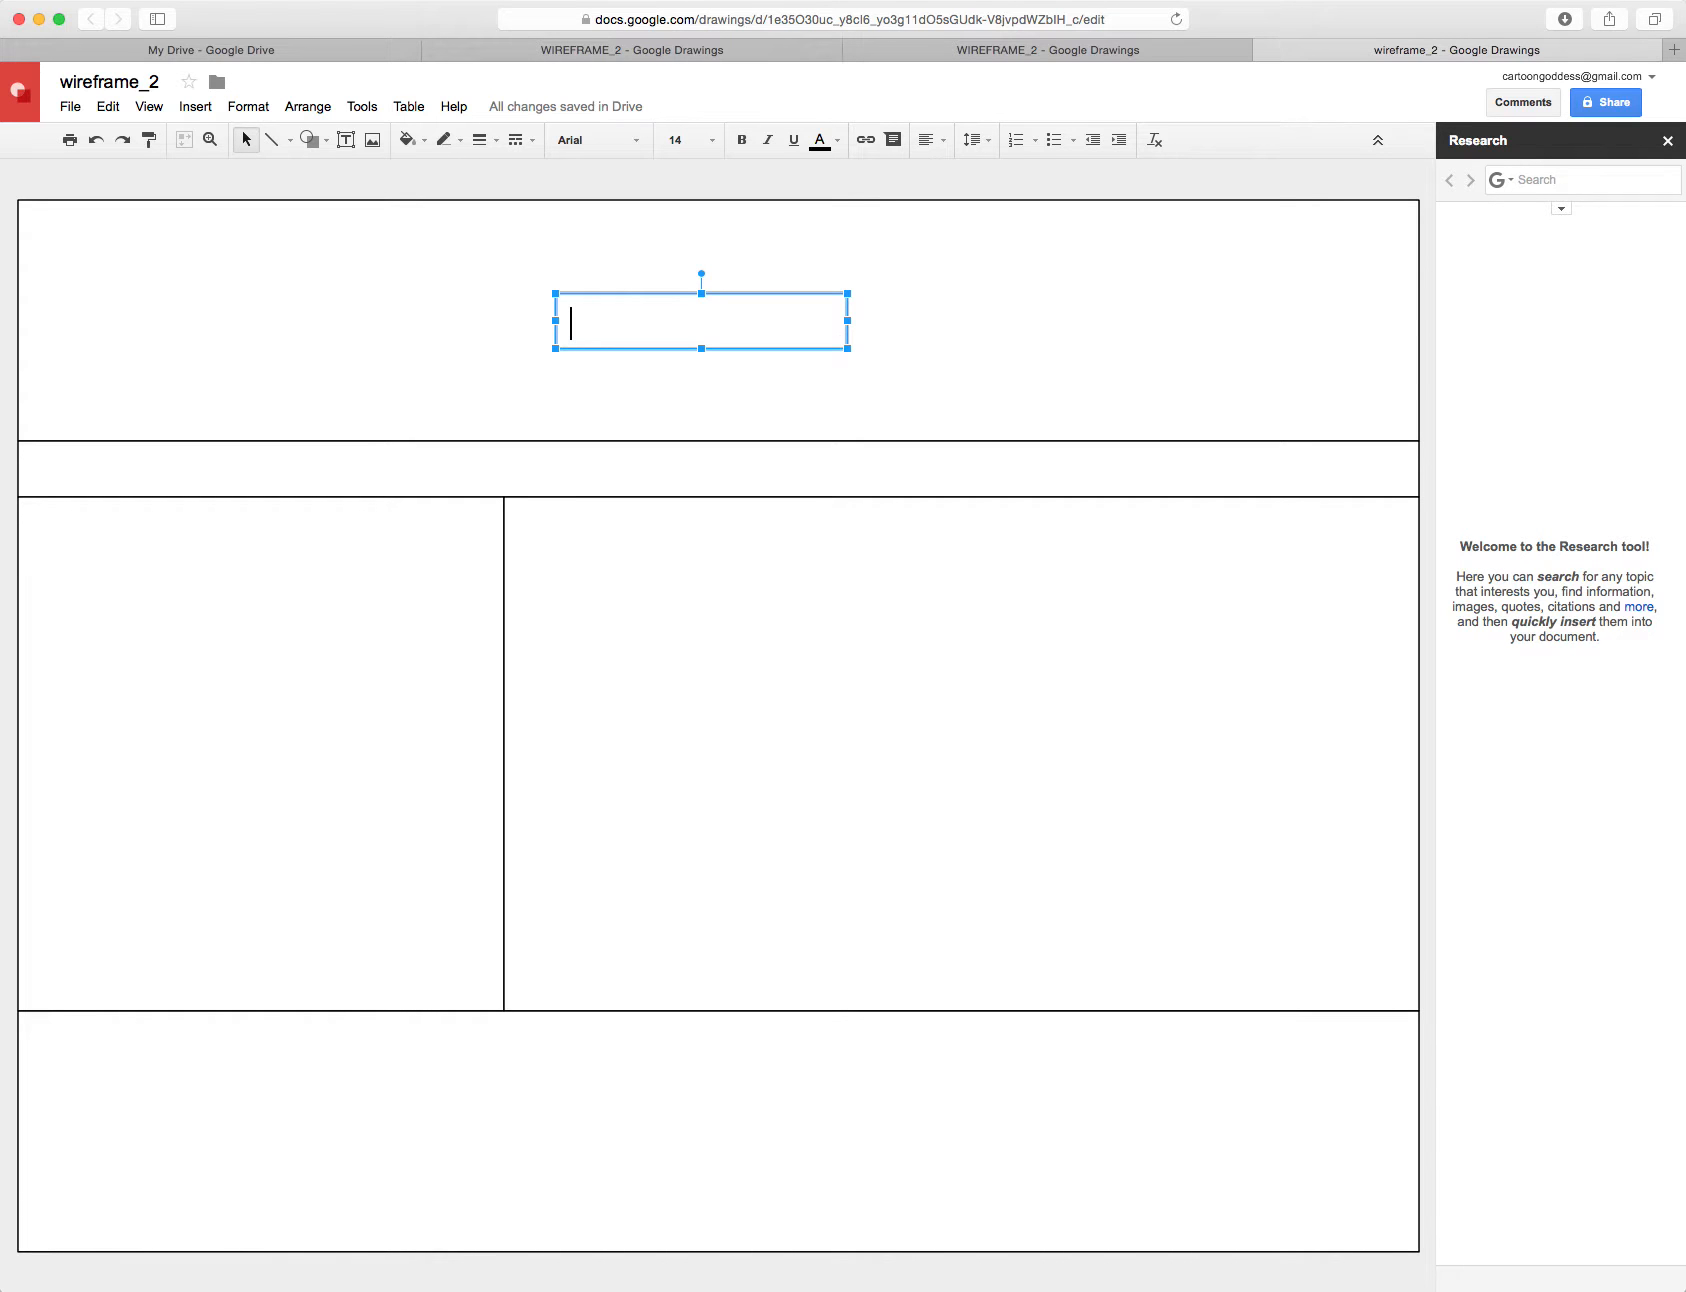
{"action": "type", "text": "HEAADER"}
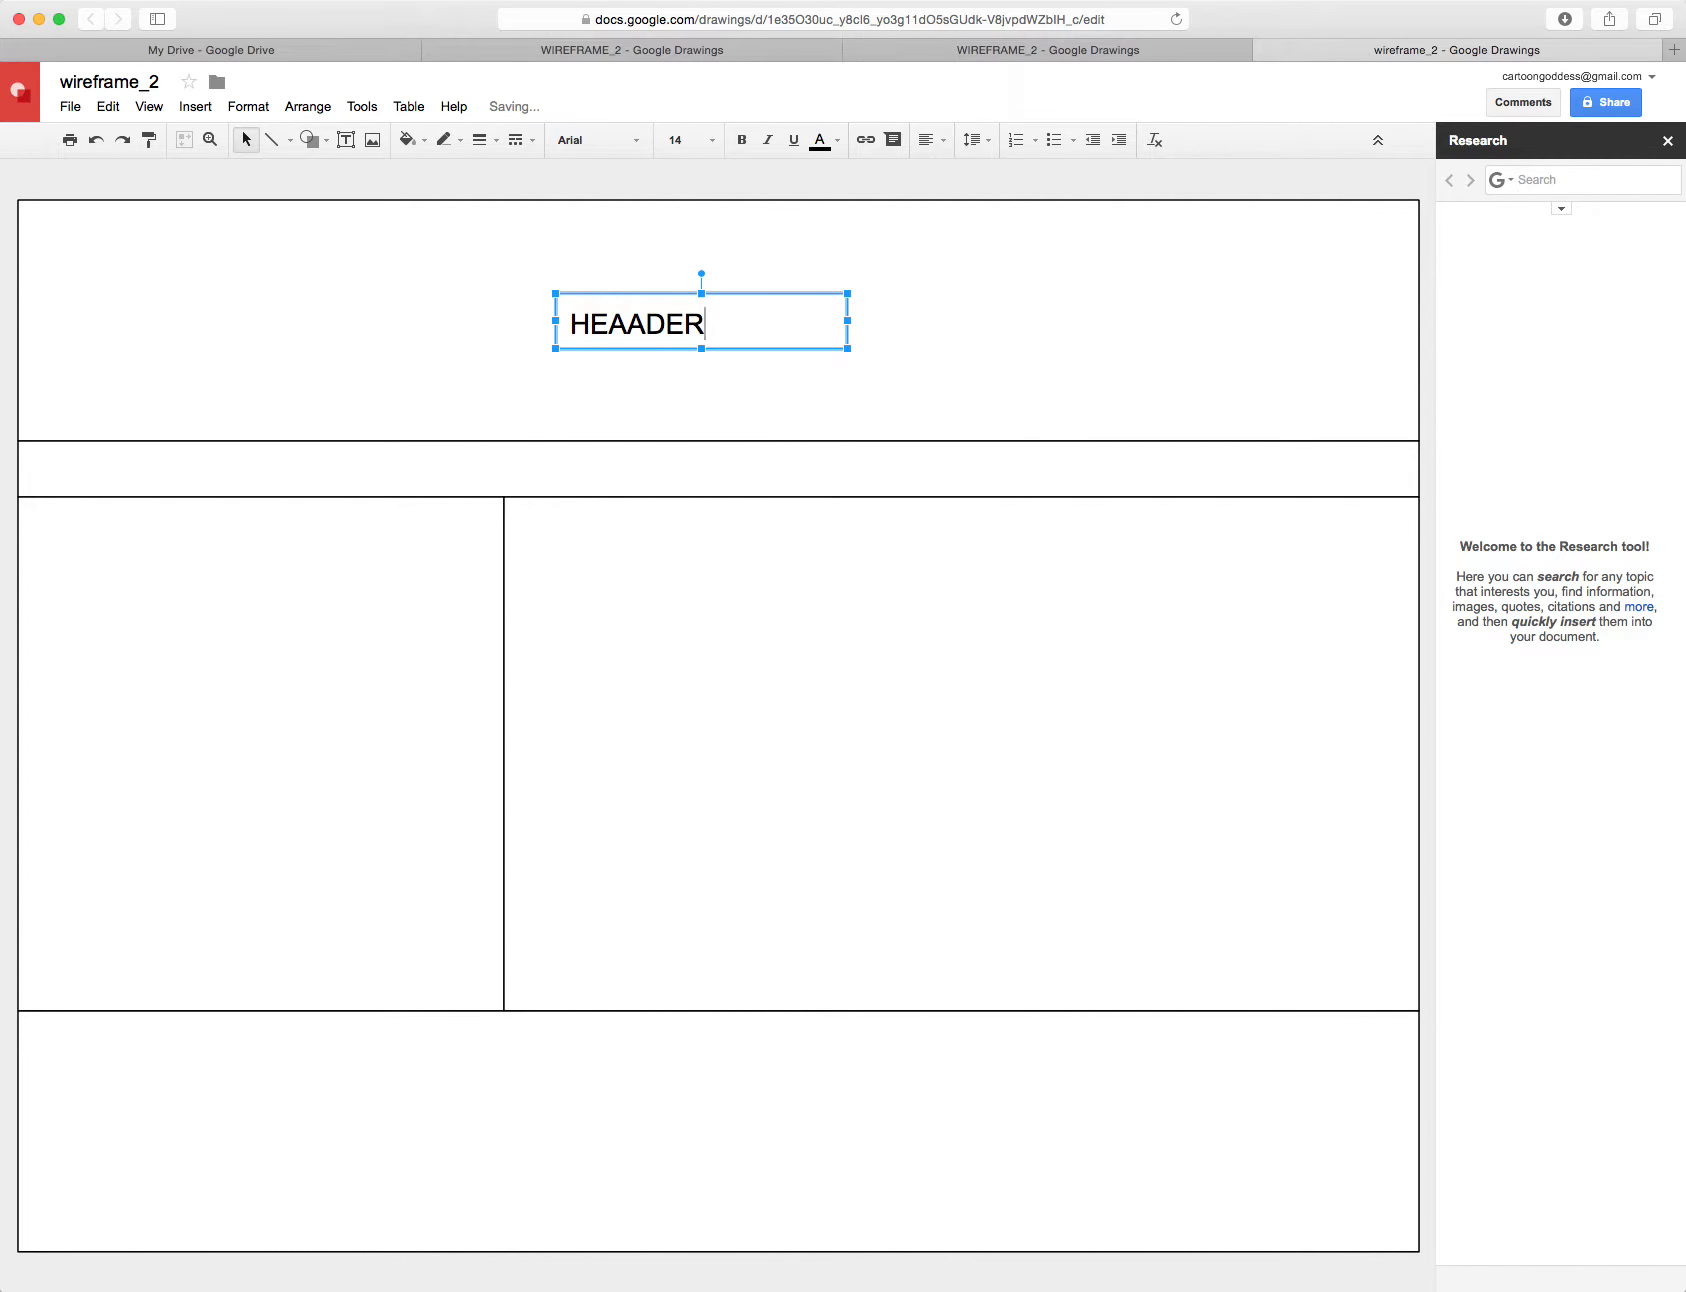
{"action": "left_click_drag", "start_coordinate": [646, 321], "coordinate": [500, 322]}
{"action": "key", "text": "BackSpace"}
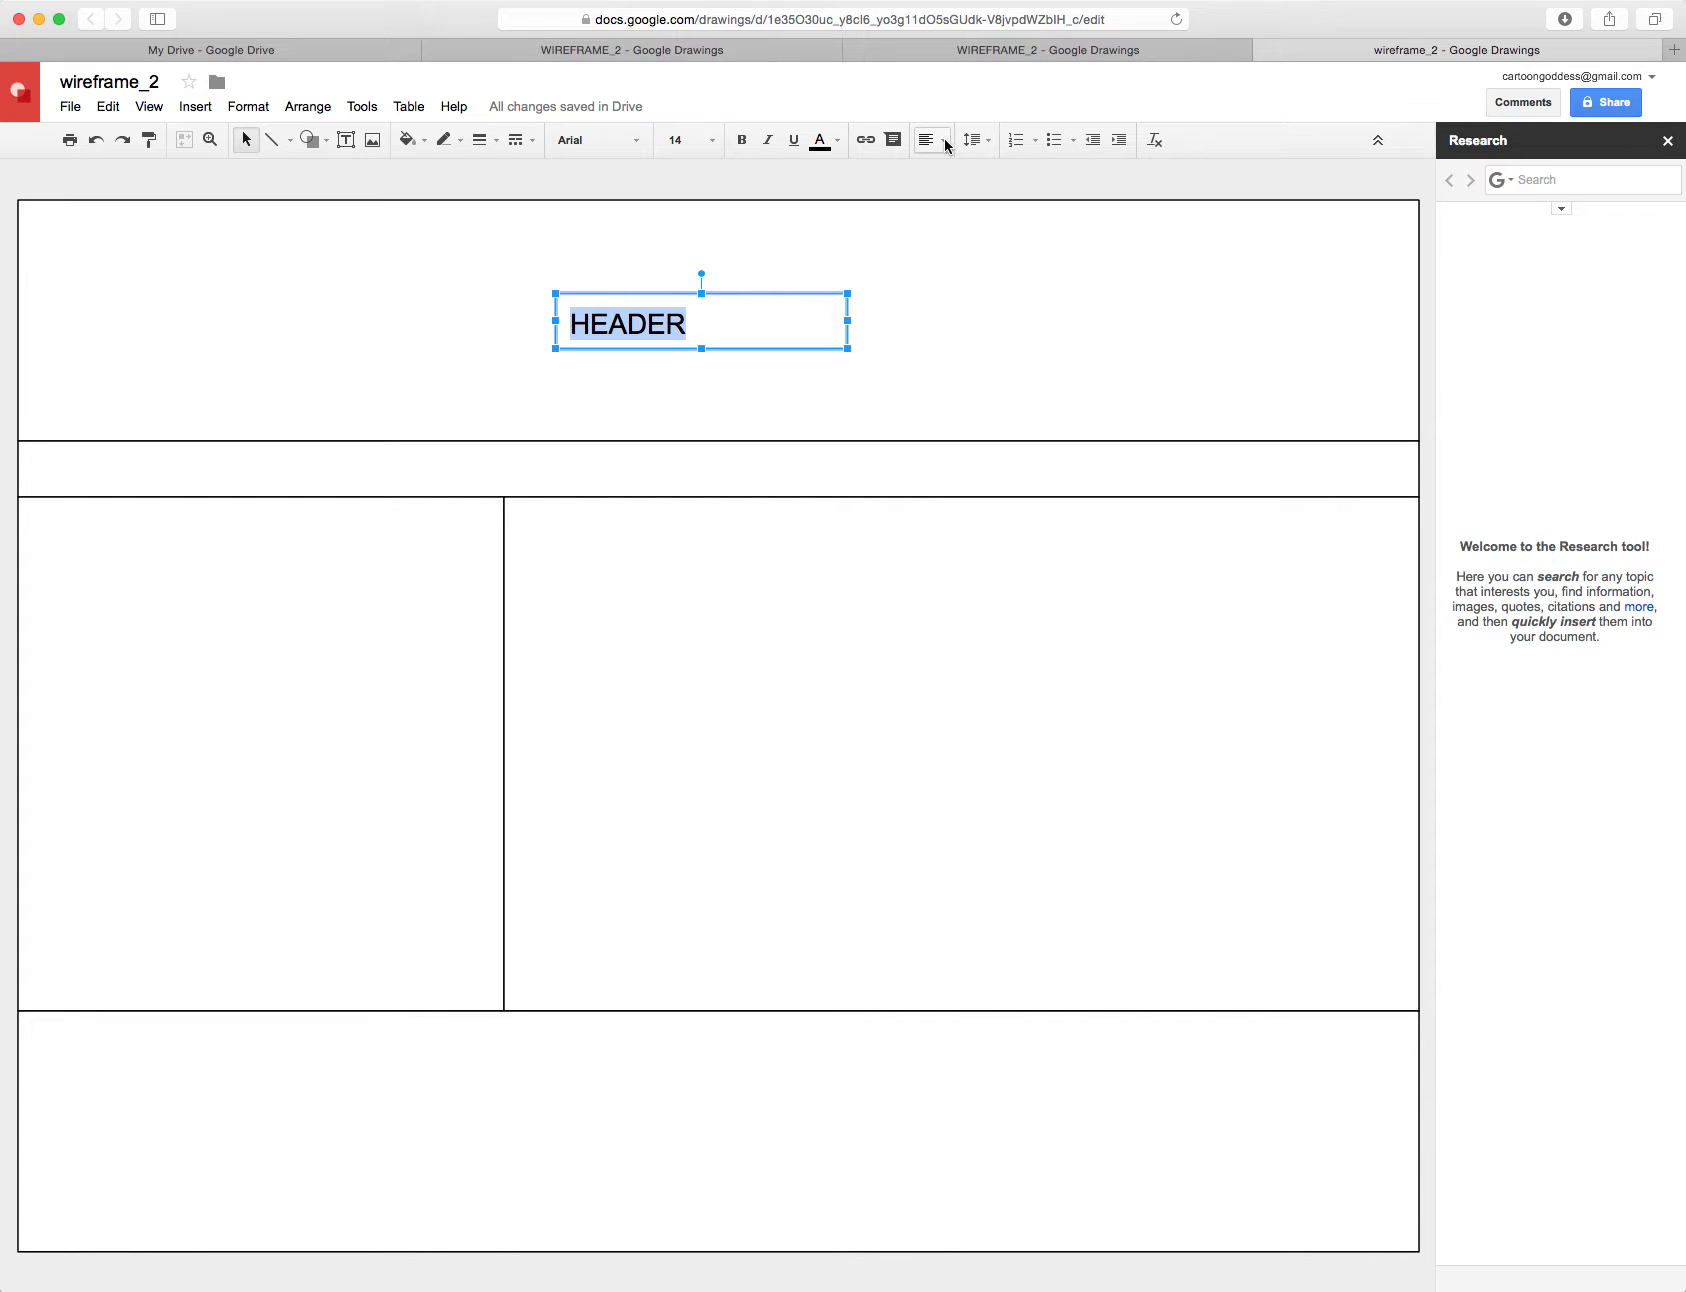
{"action": "left_click", "coordinate": [944, 140]}
{"action": "left_click", "coordinate": [960, 173]}
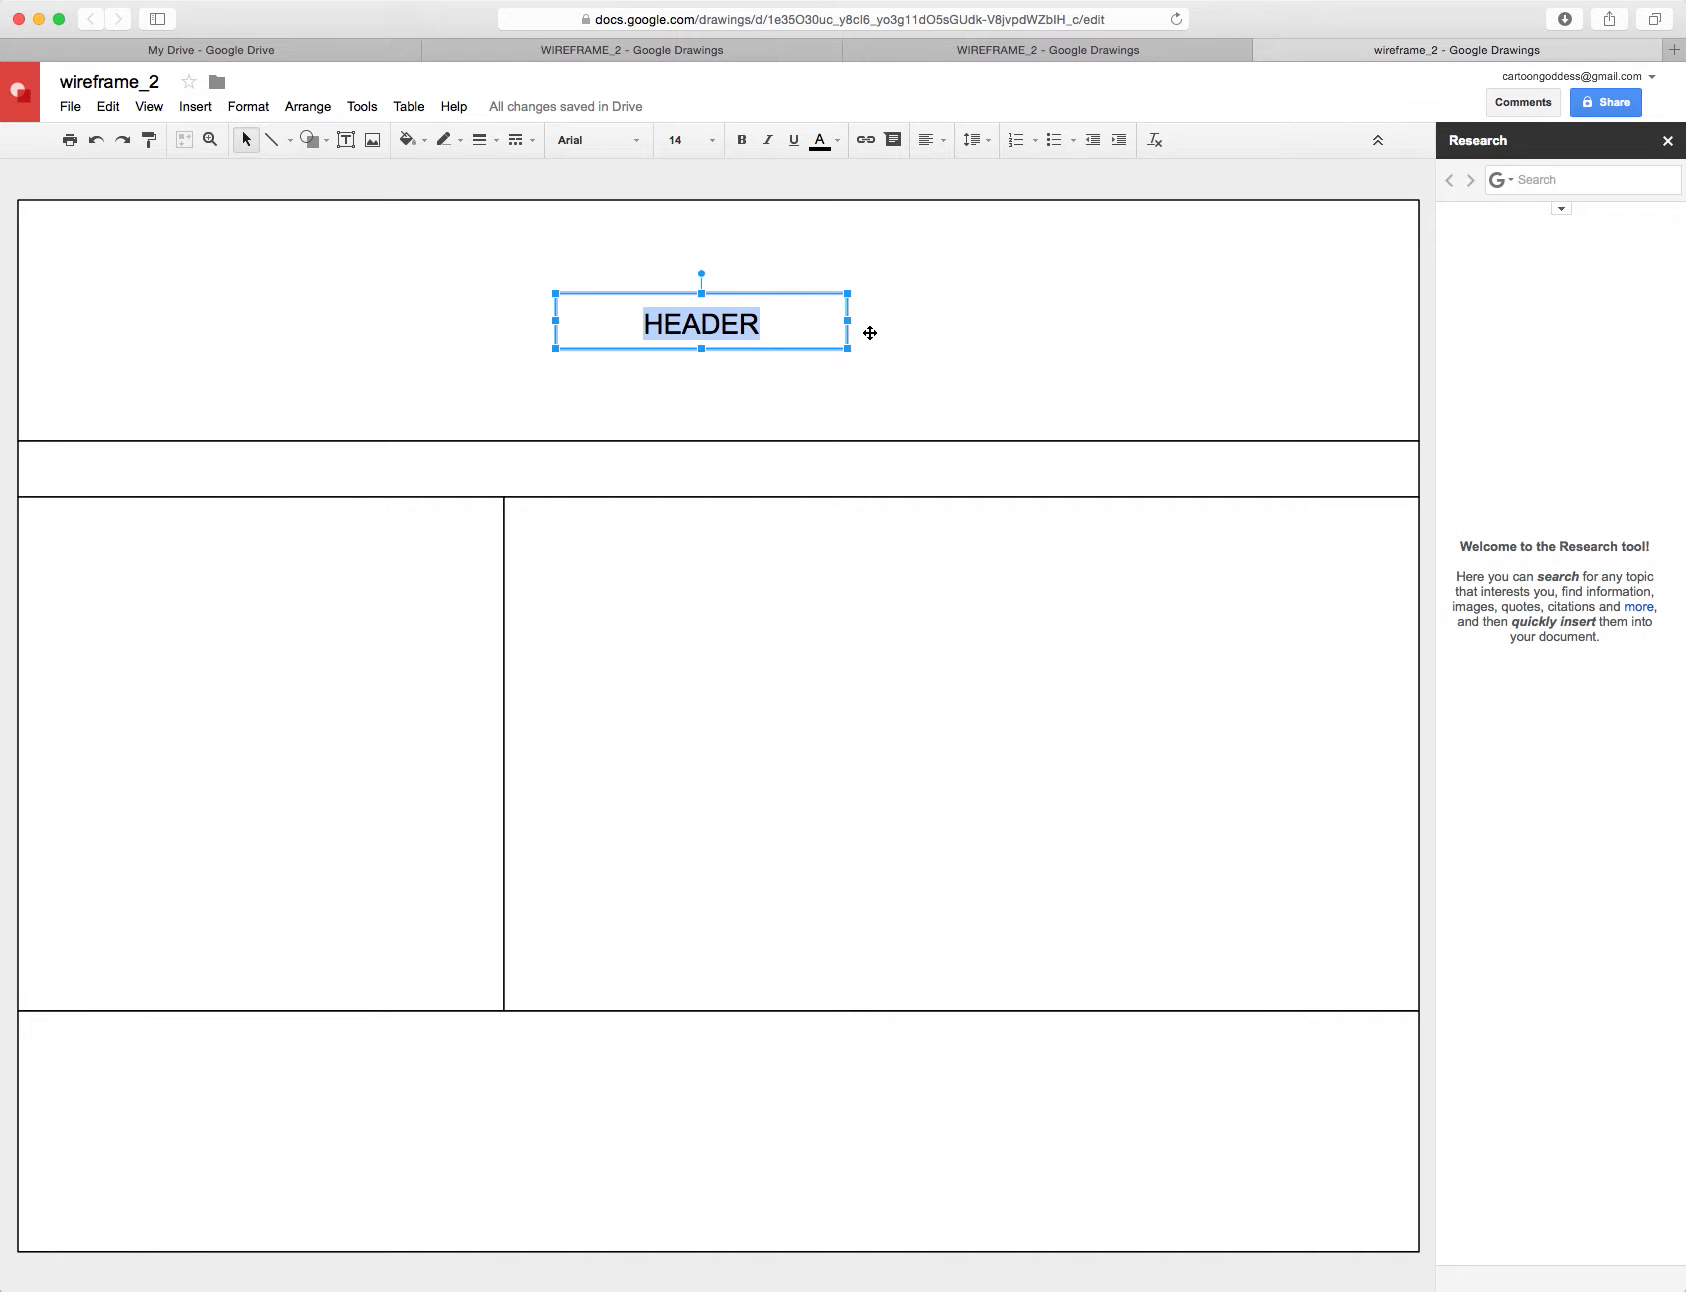
Step: Copy the HEADER label into the navigation, main content, footer and sidebar blocks, and change the sidebar copy to SIDEBAR
{"action": "left_click_drag", "start_coordinate": [742, 292], "coordinate": [751, 1038]}
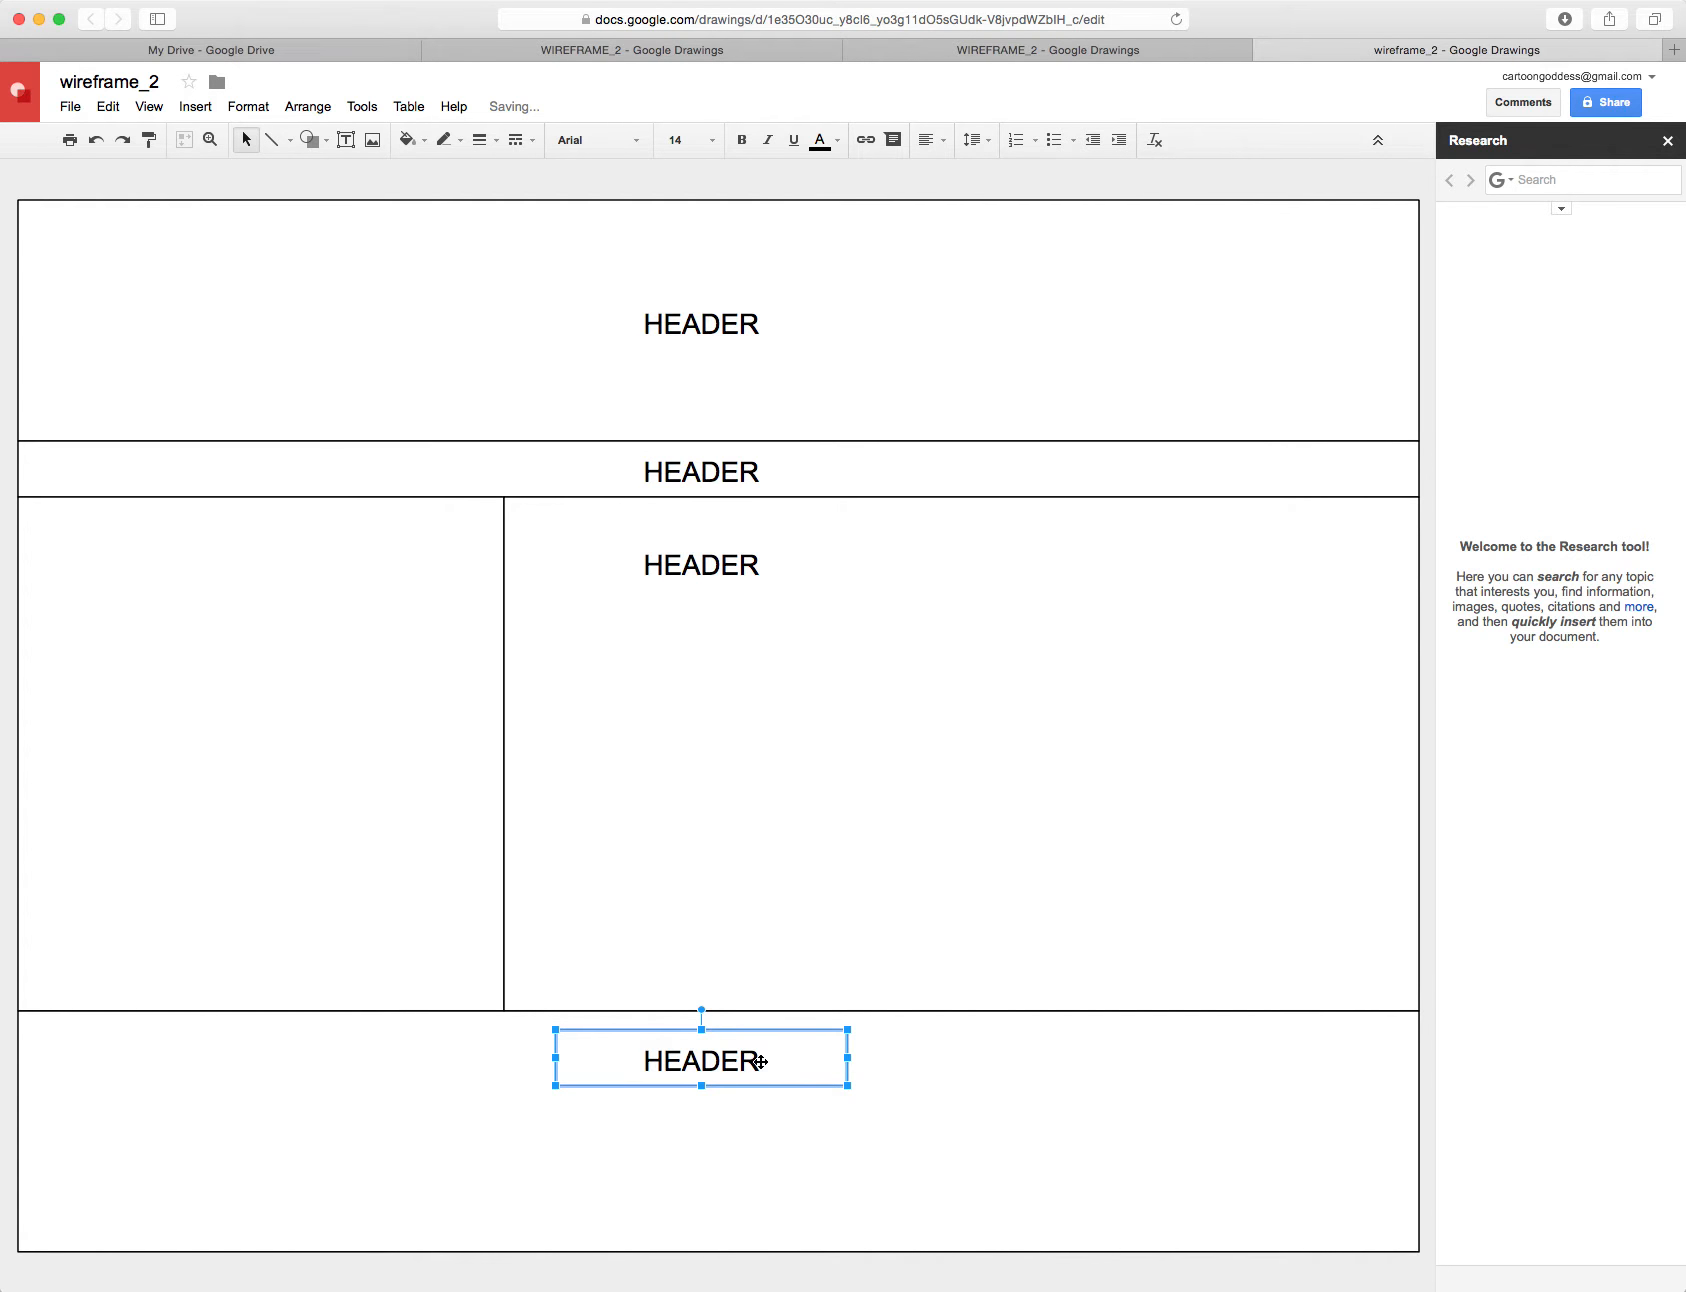
{"action": "left_click_drag", "start_coordinate": [760, 1059], "coordinate": [320, 559]}
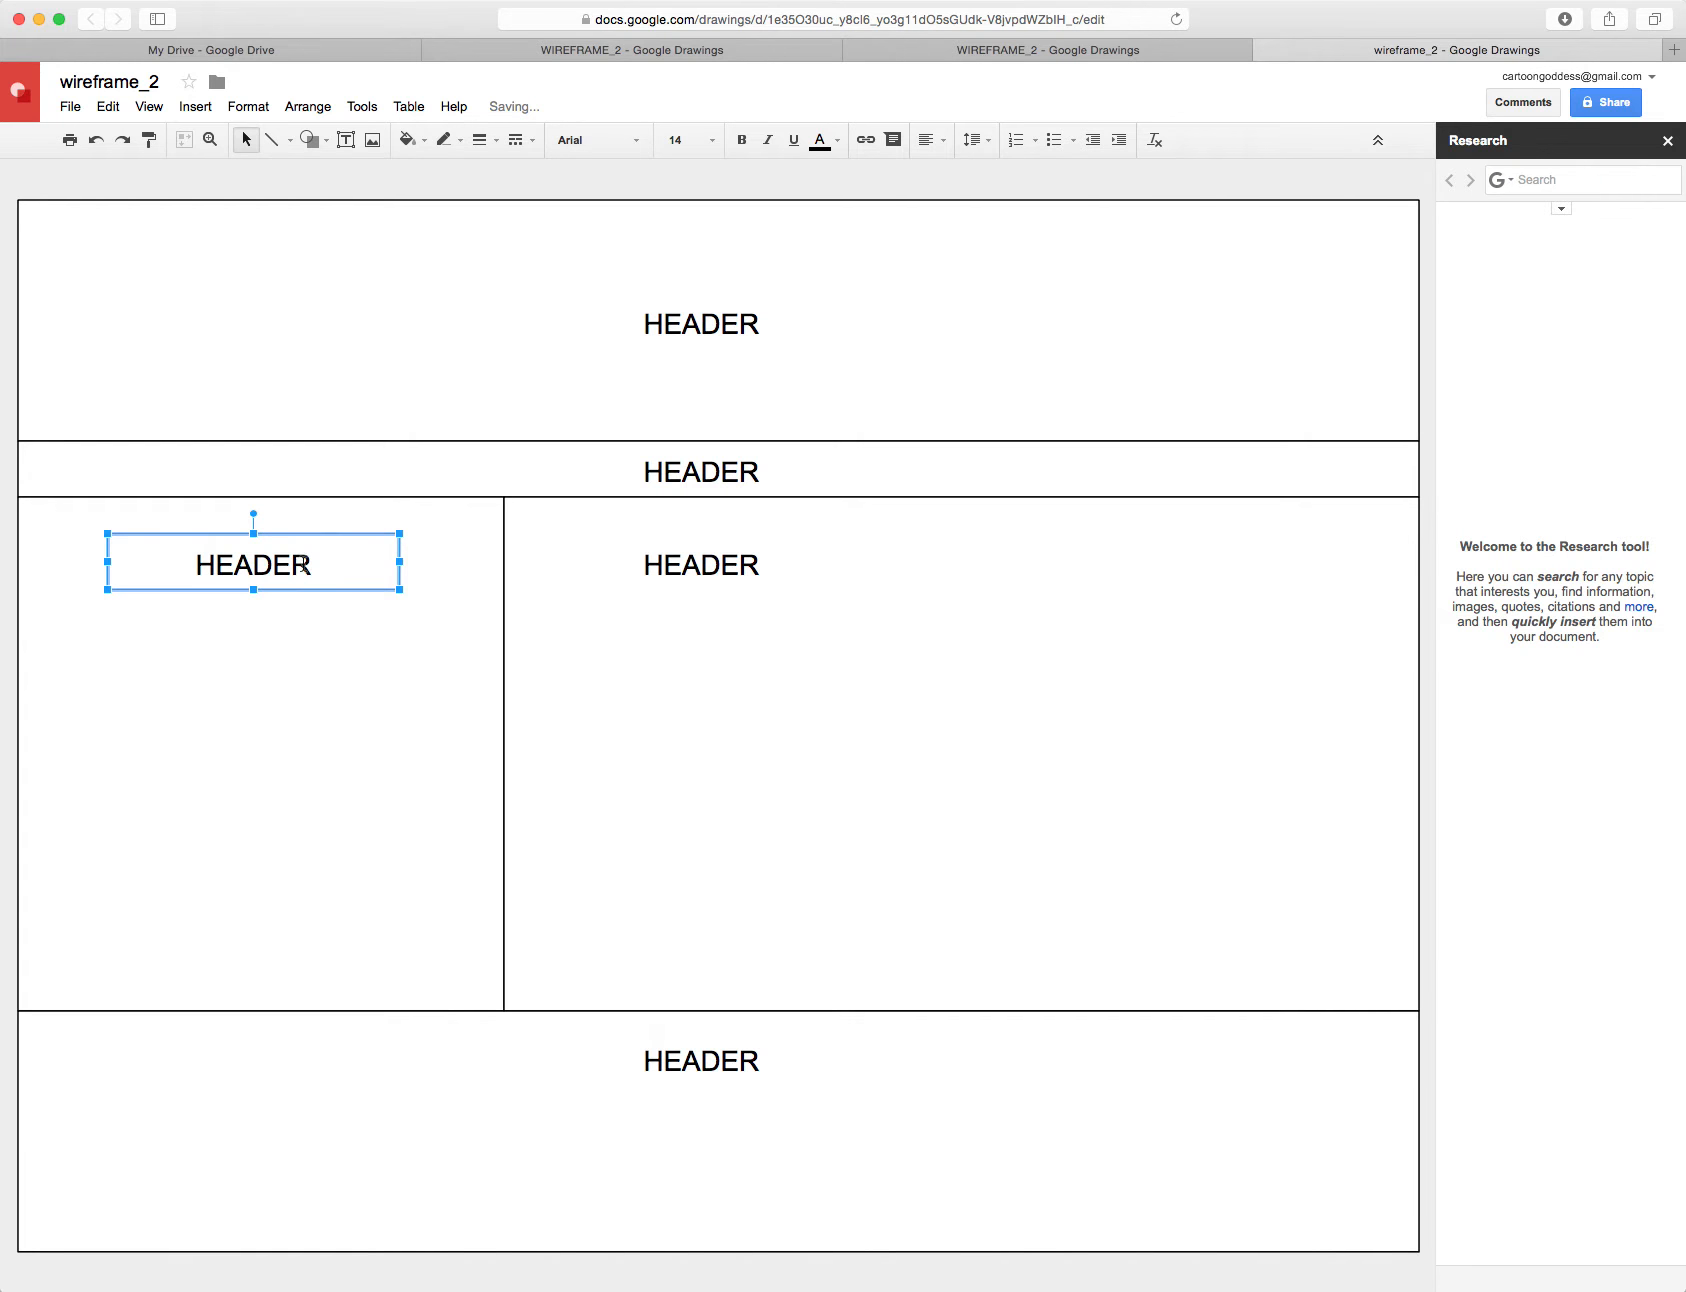
{"action": "left_click", "coordinate": [312, 560]}
{"action": "left_click_drag", "start_coordinate": [312, 561], "coordinate": [177, 560]}
{"action": "type", "text": "SIDEBAR"}
Step: Replace the label text in the thin navigation band with NAVIGATION
{"action": "left_click", "coordinate": [752, 471]}
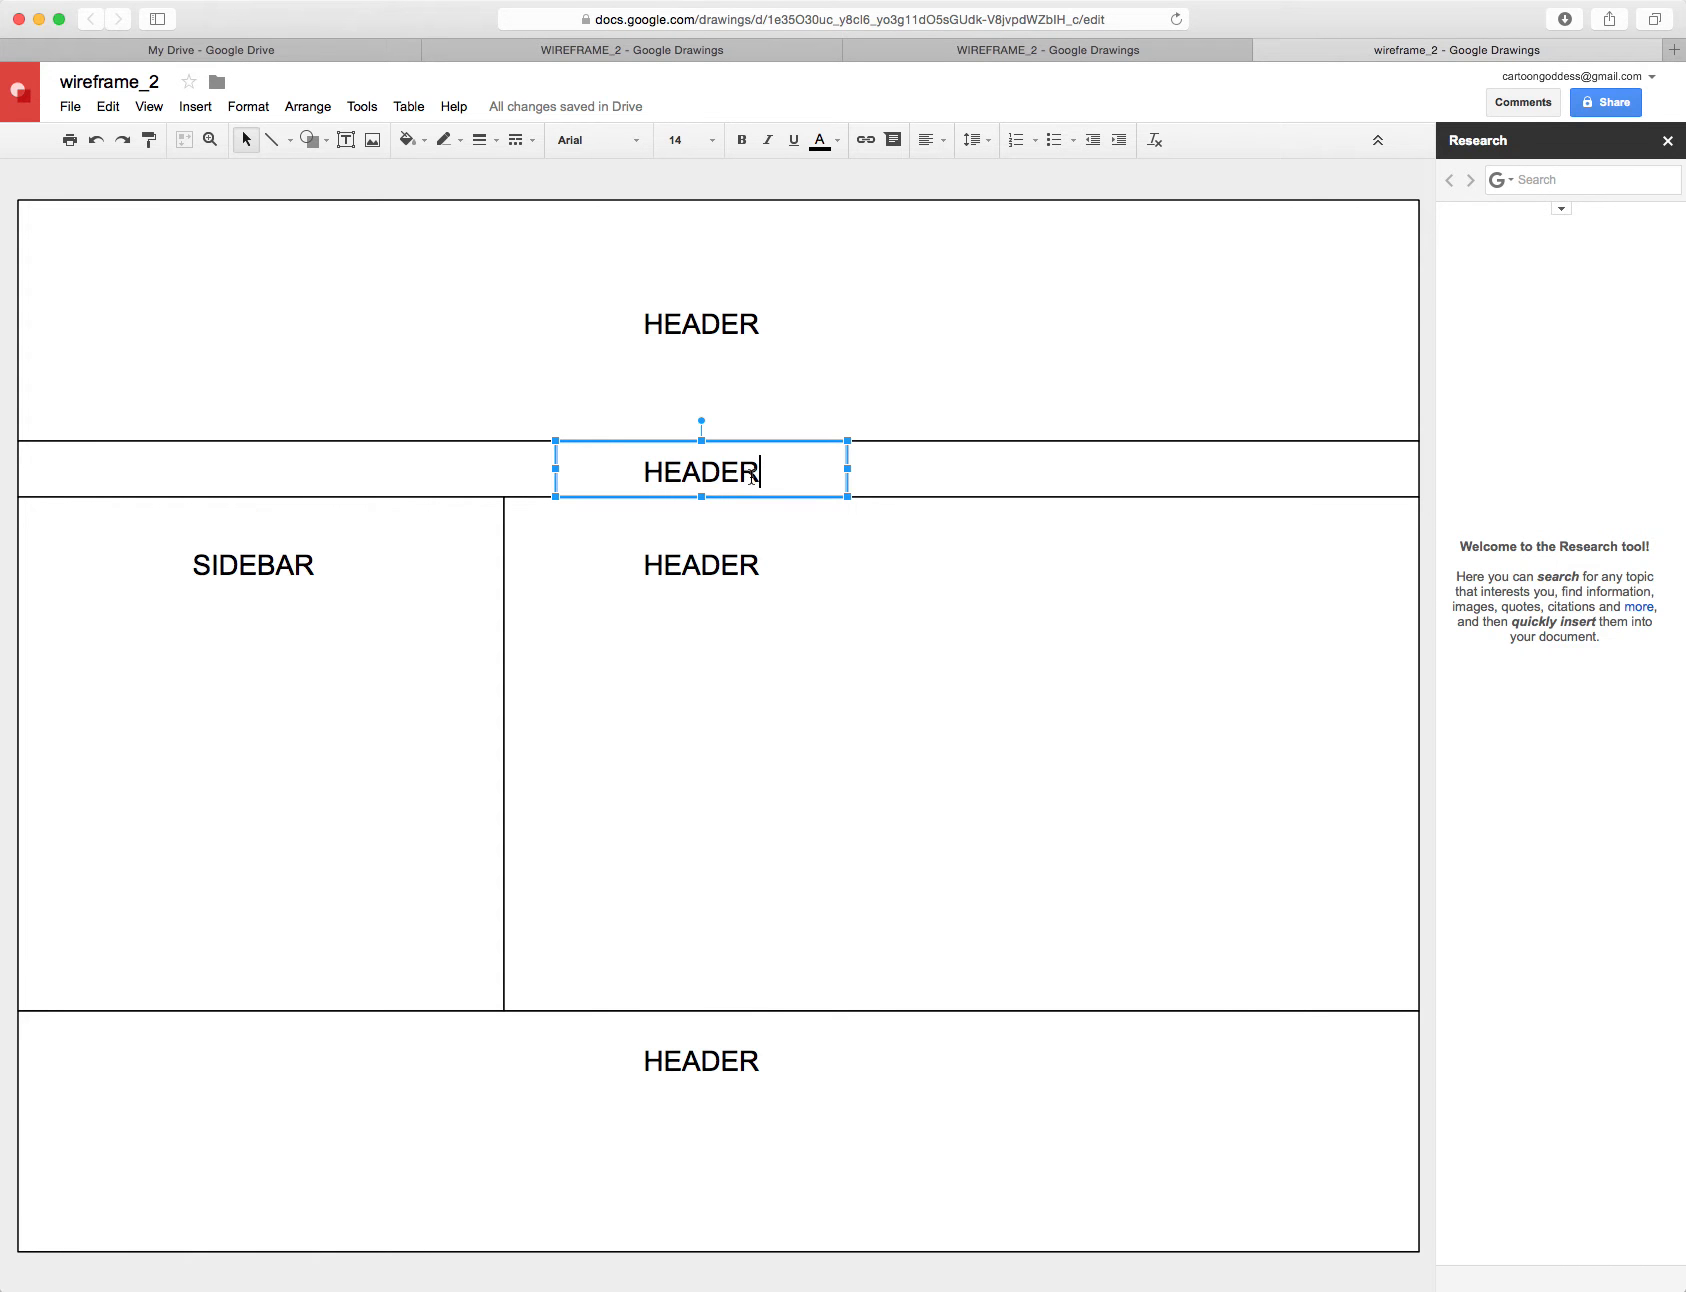
{"action": "left_click_drag", "start_coordinate": [764, 471], "coordinate": [629, 459]}
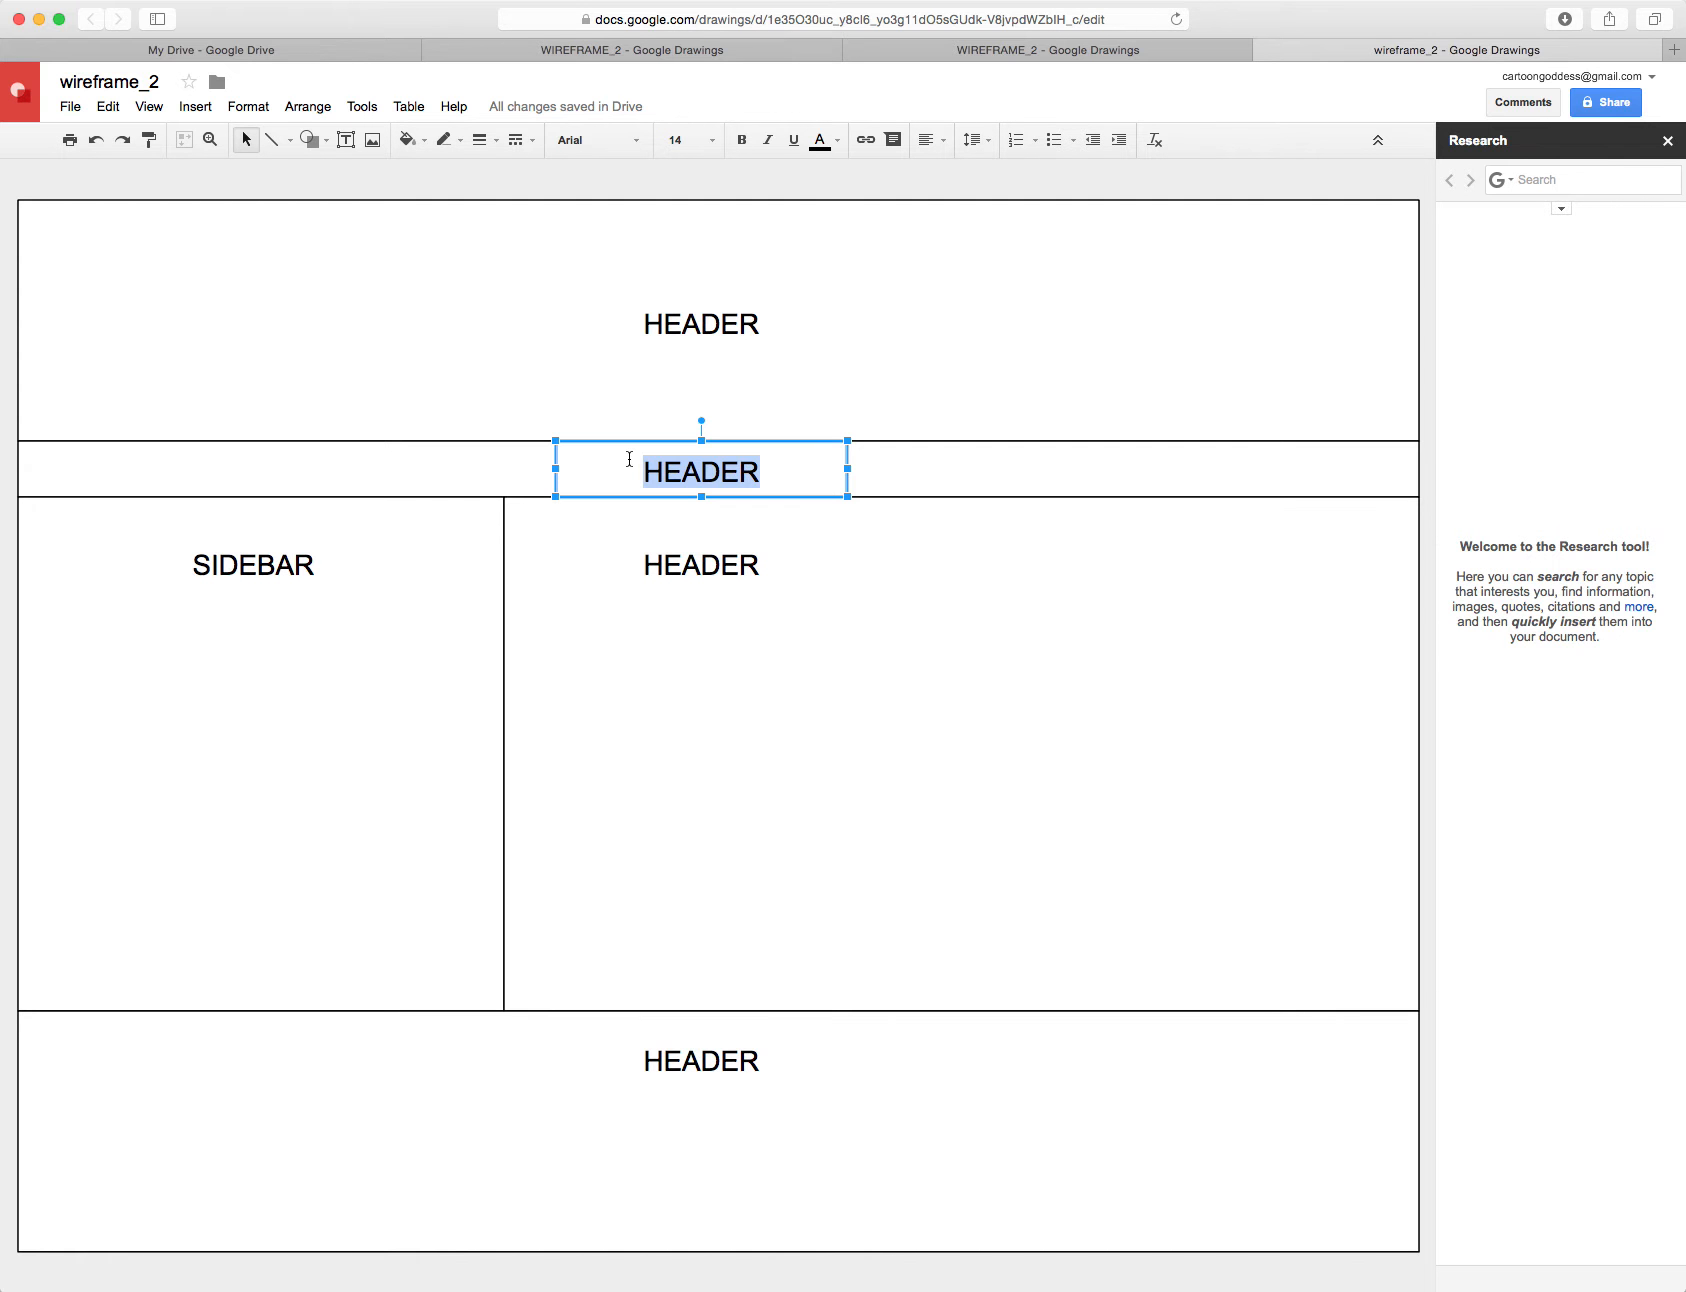
{"action": "type", "text": "NAVIGA"}
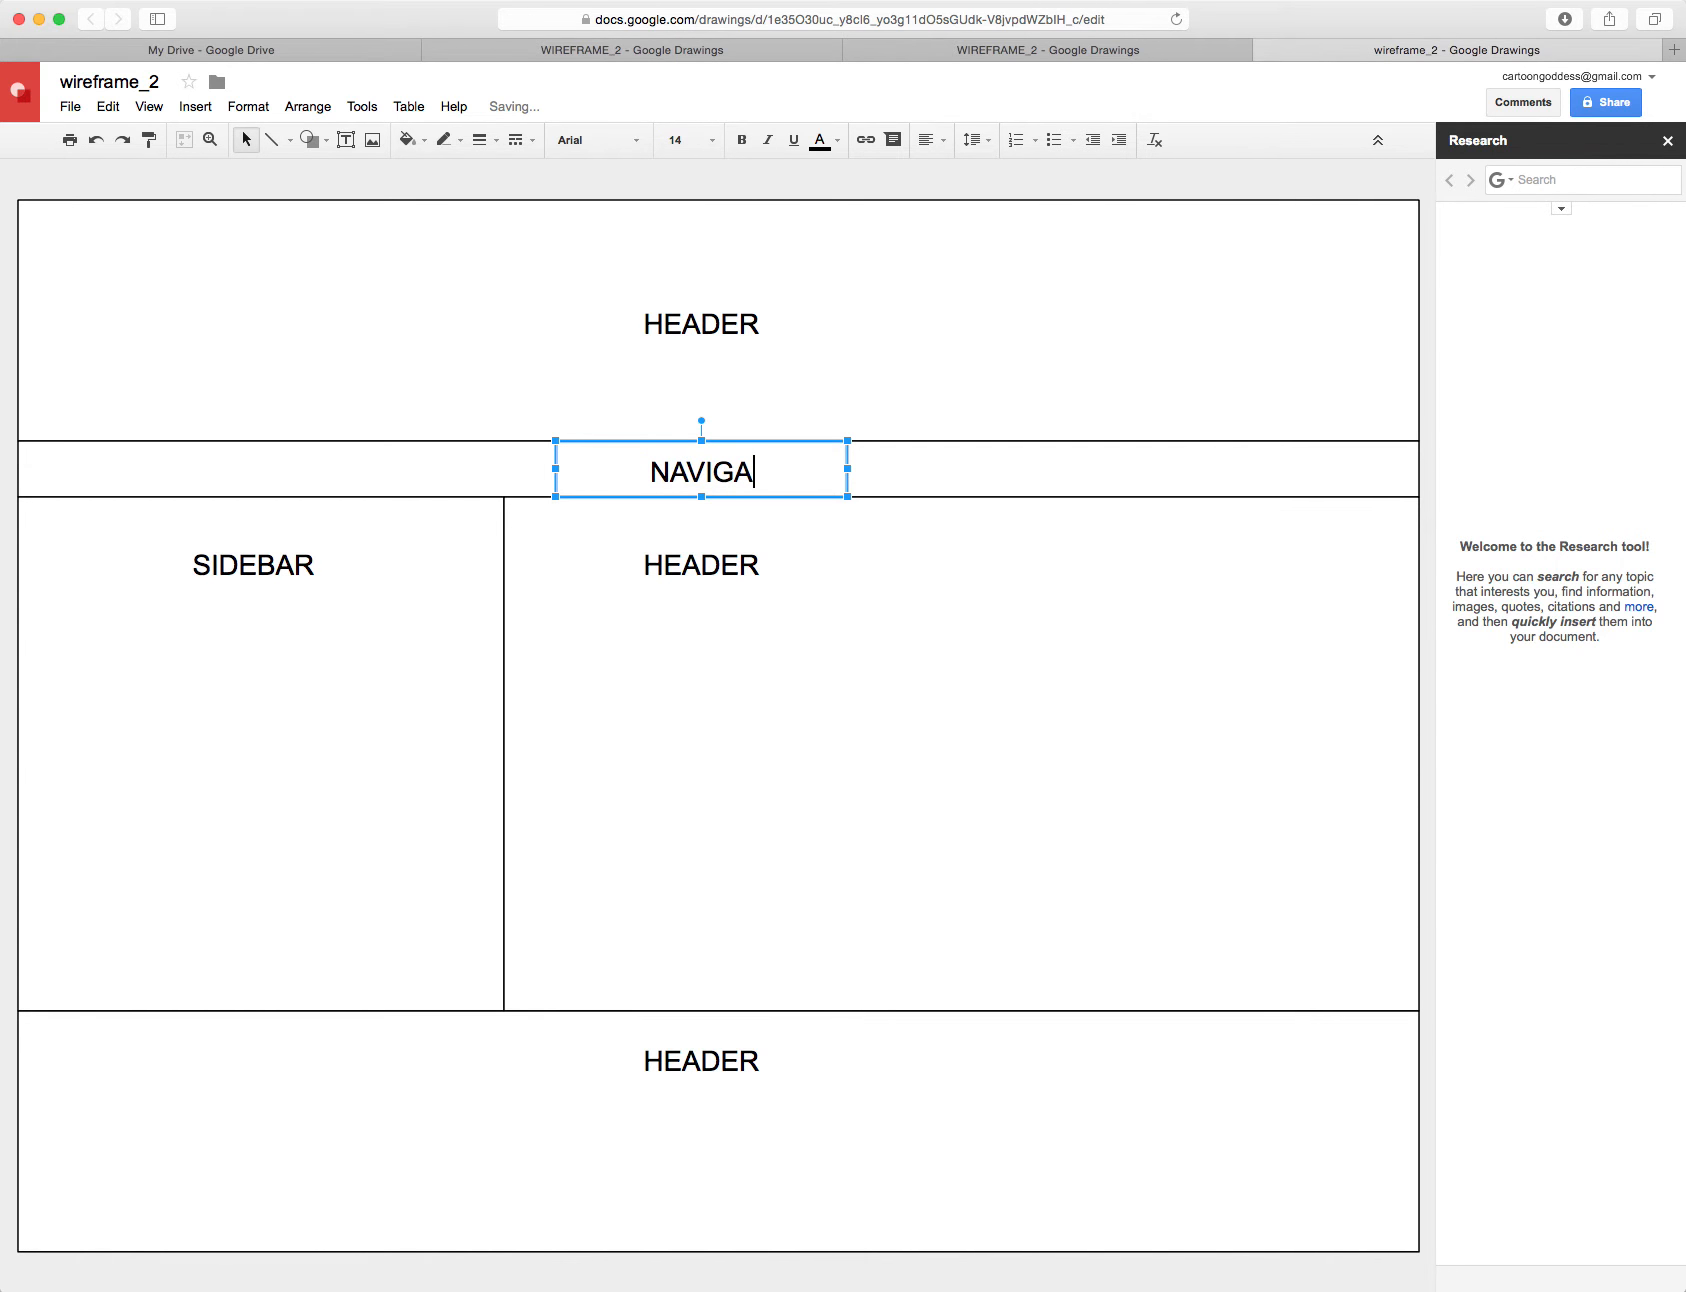
{"action": "type", "text": "TION"}
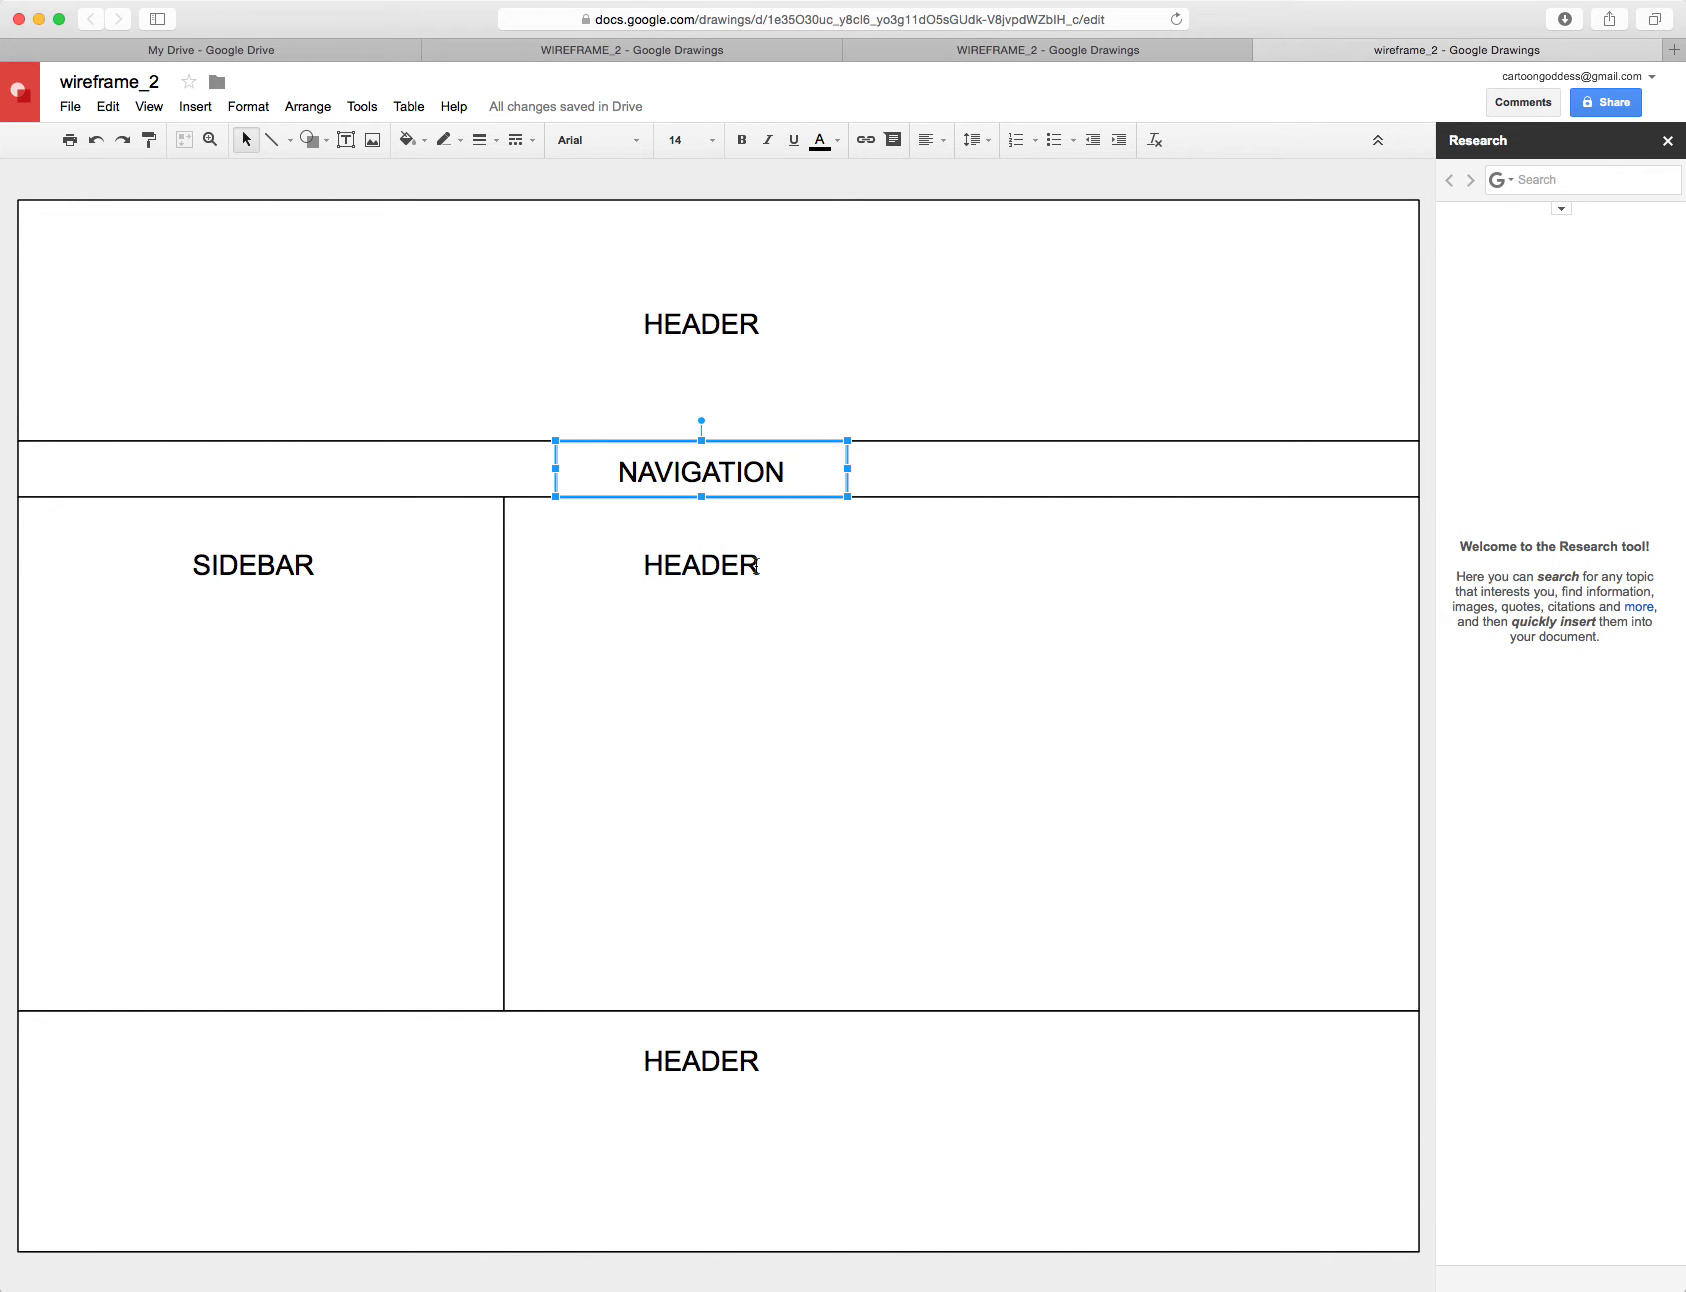
Step: Replace the label text in the large block beside the sidebar with MAIN CONTENT
{"action": "left_click", "coordinate": [749, 563]}
{"action": "key", "text": "super+a"}
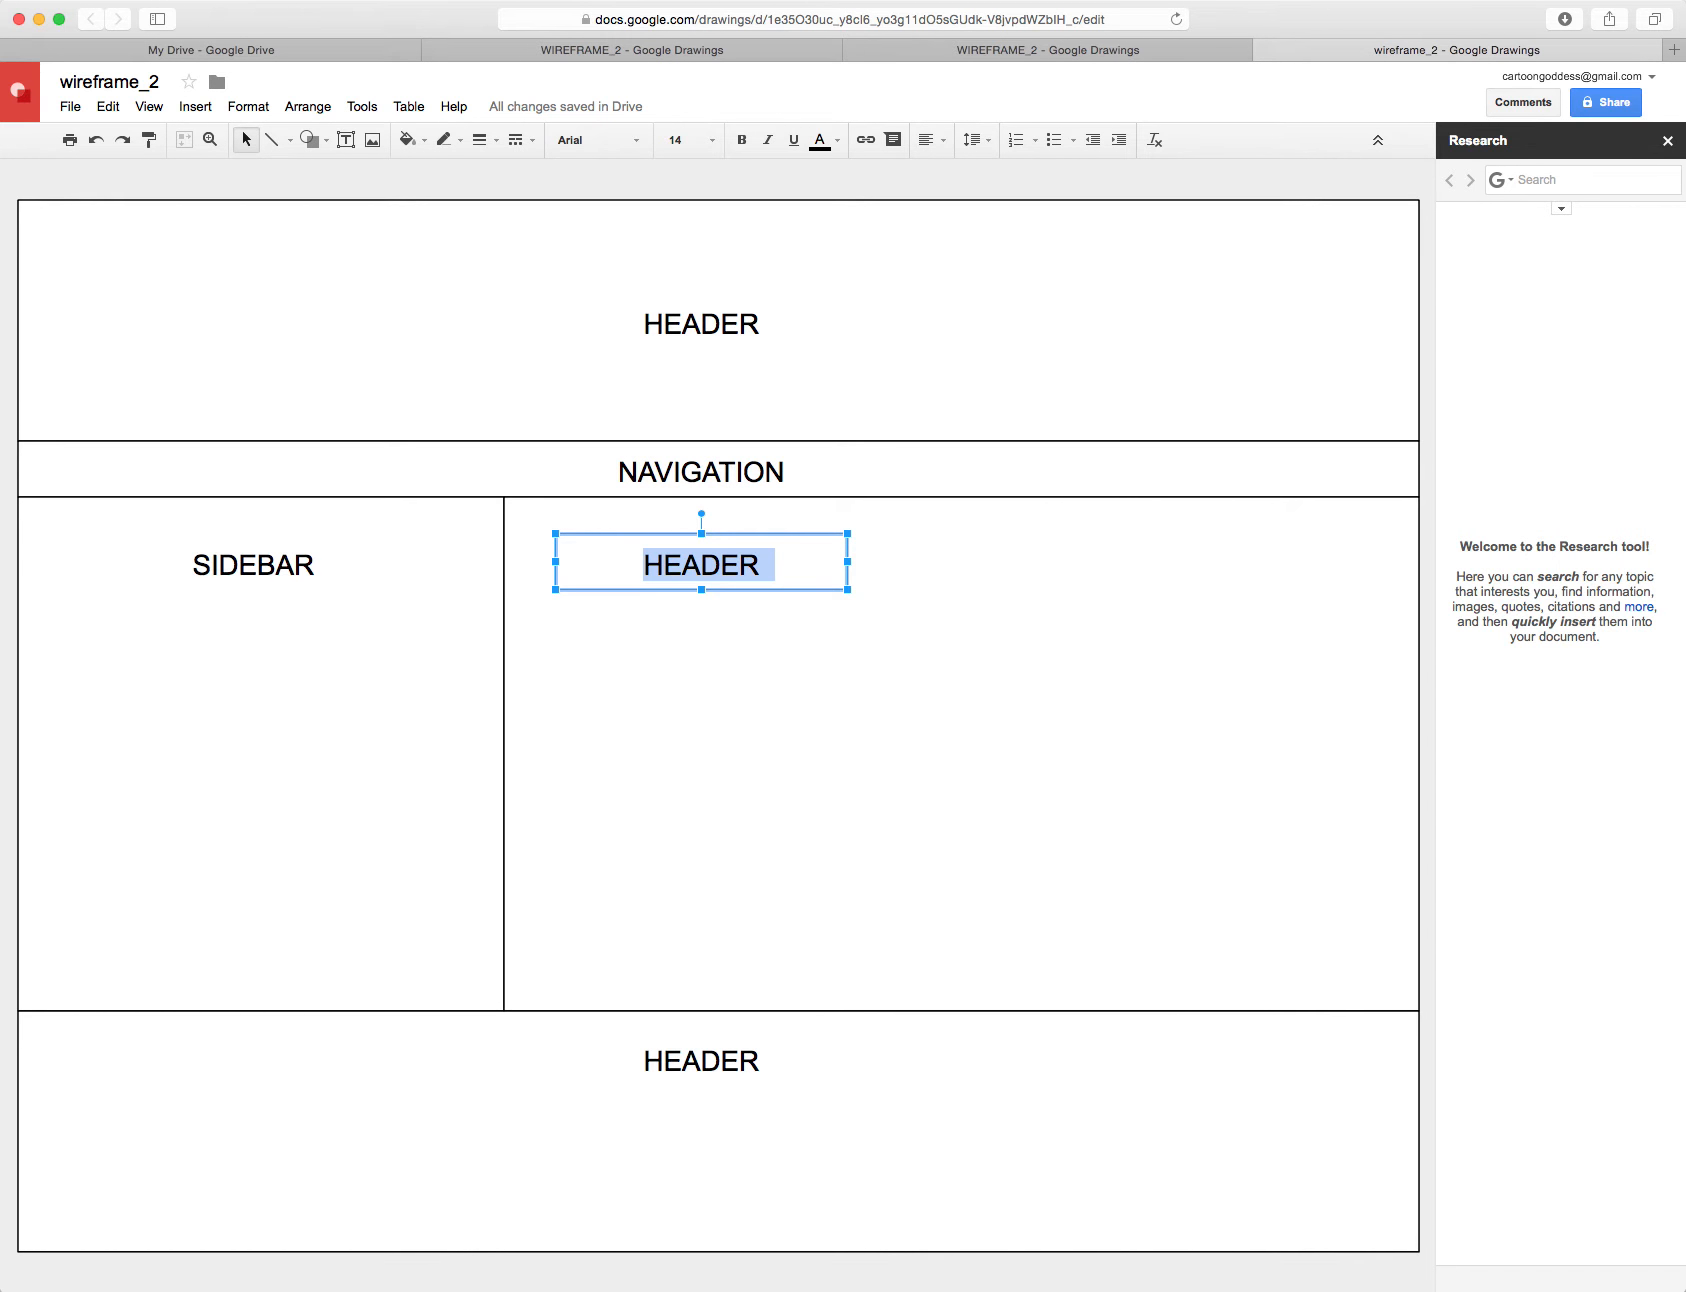
{"action": "type", "text": "MAIN CO"}
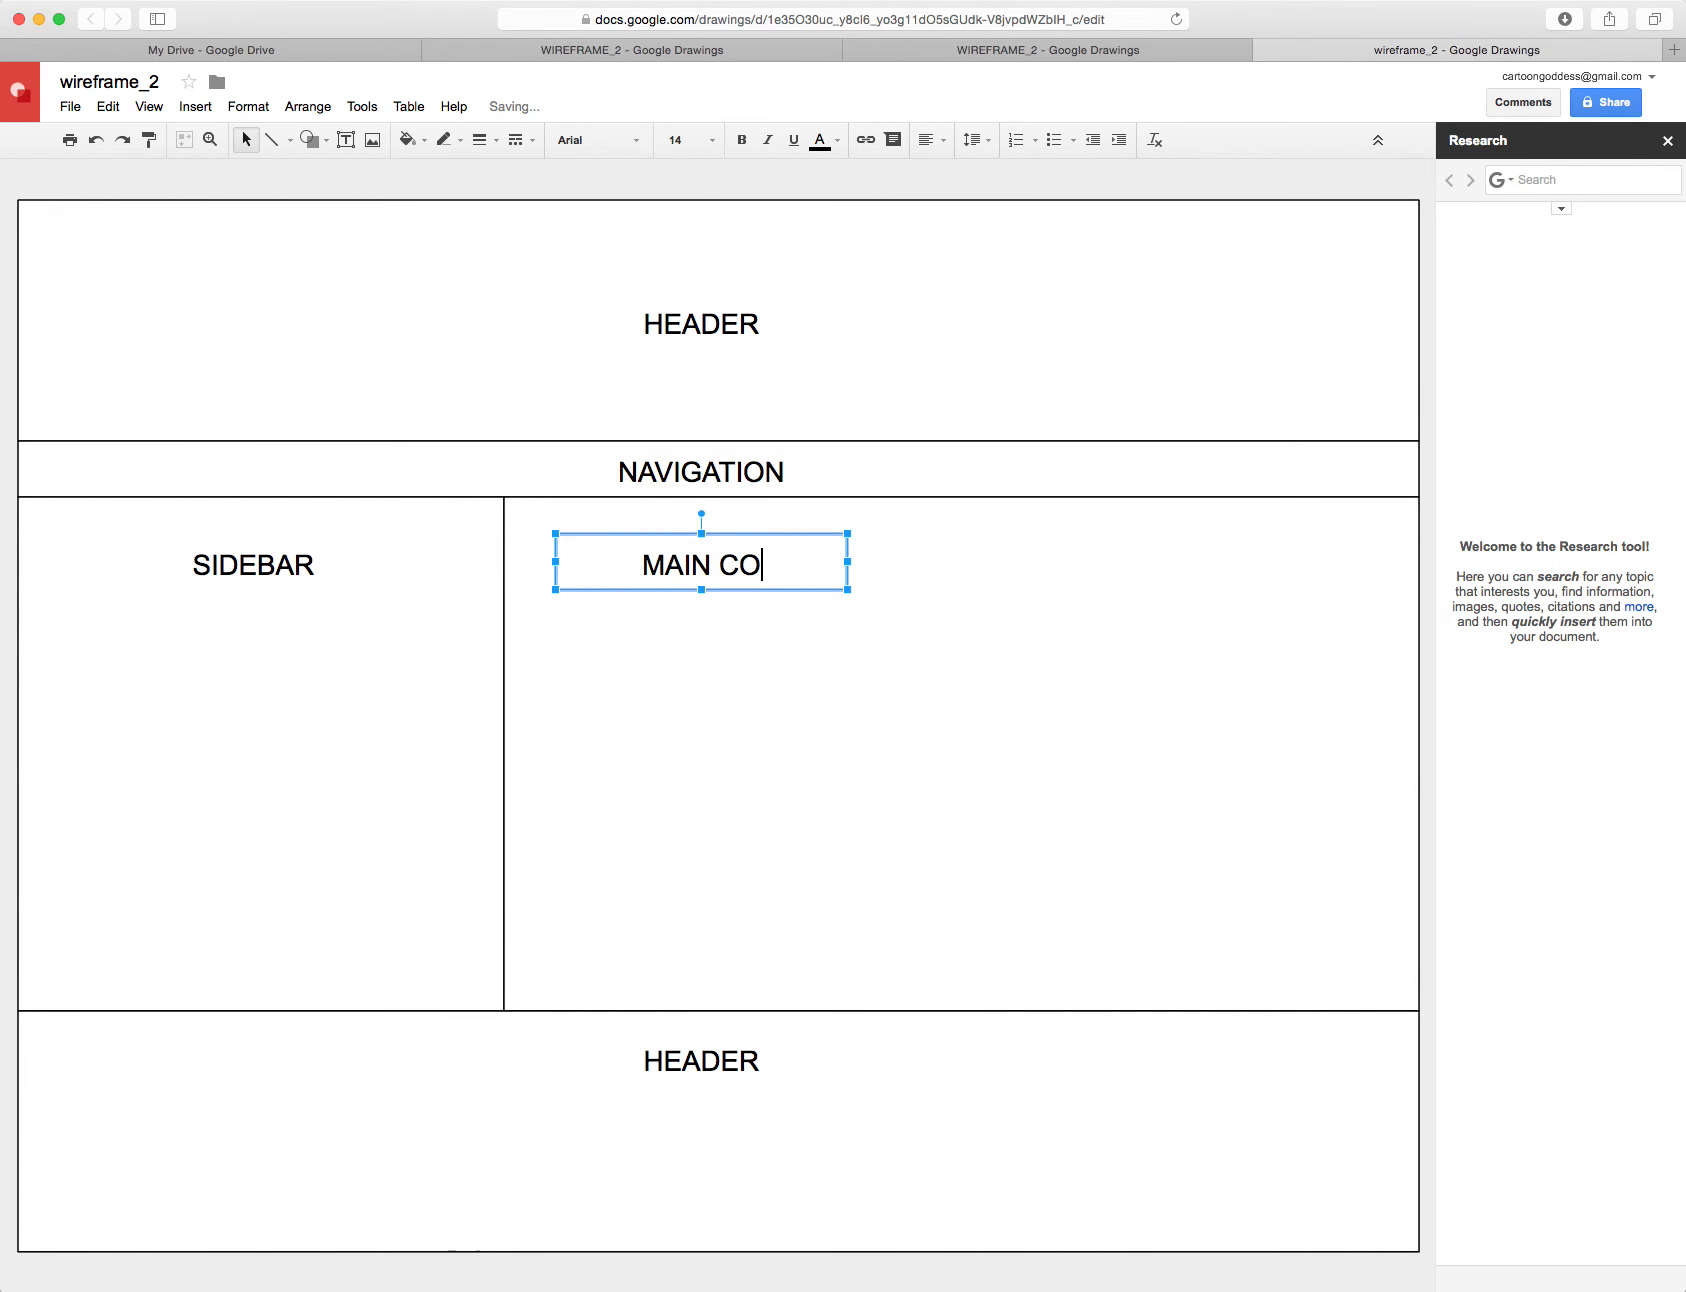
{"action": "type", "text": "NTENT"}
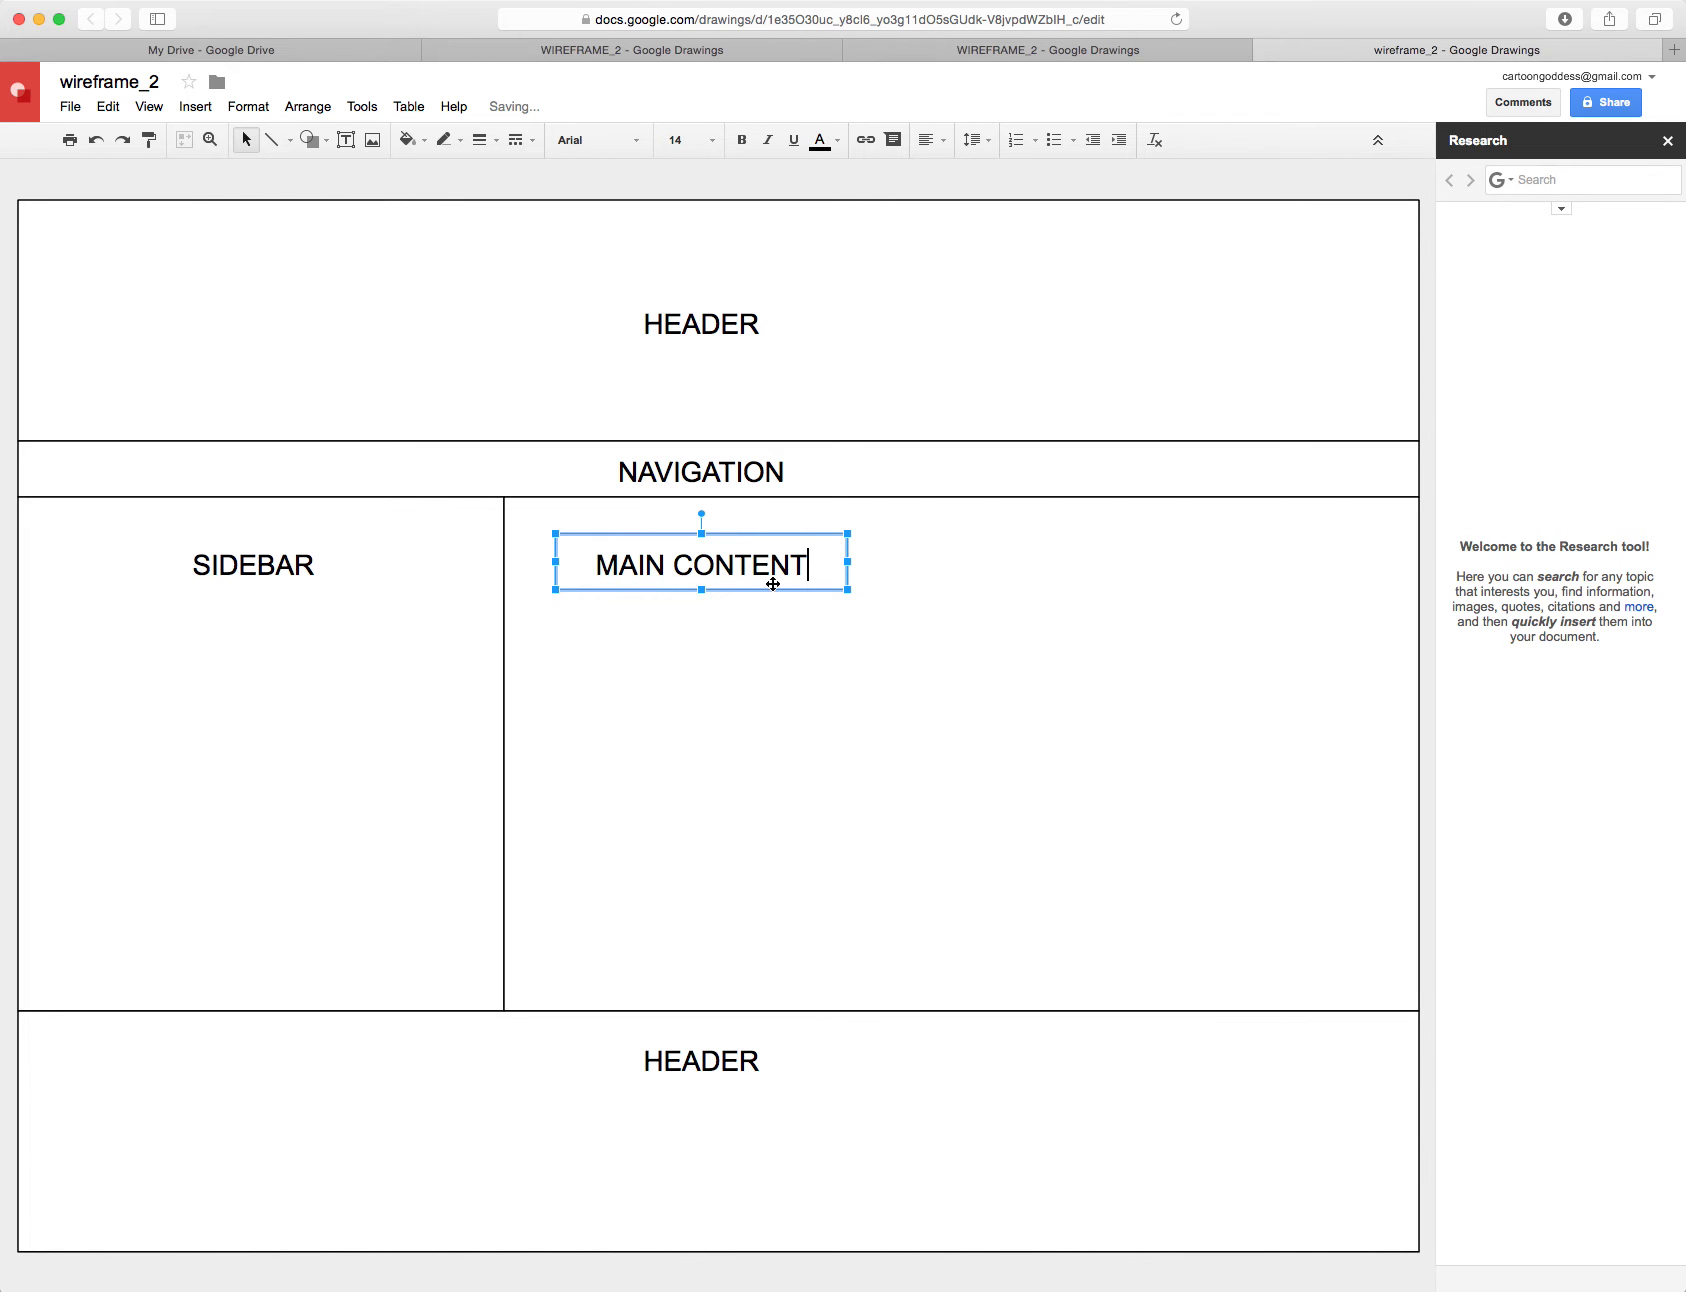
Step: Replace the label text in the lowest block with FOOTER
{"action": "left_click", "coordinate": [782, 1064]}
{"action": "left_click_drag", "start_coordinate": [782, 1062], "coordinate": [594, 1051]}
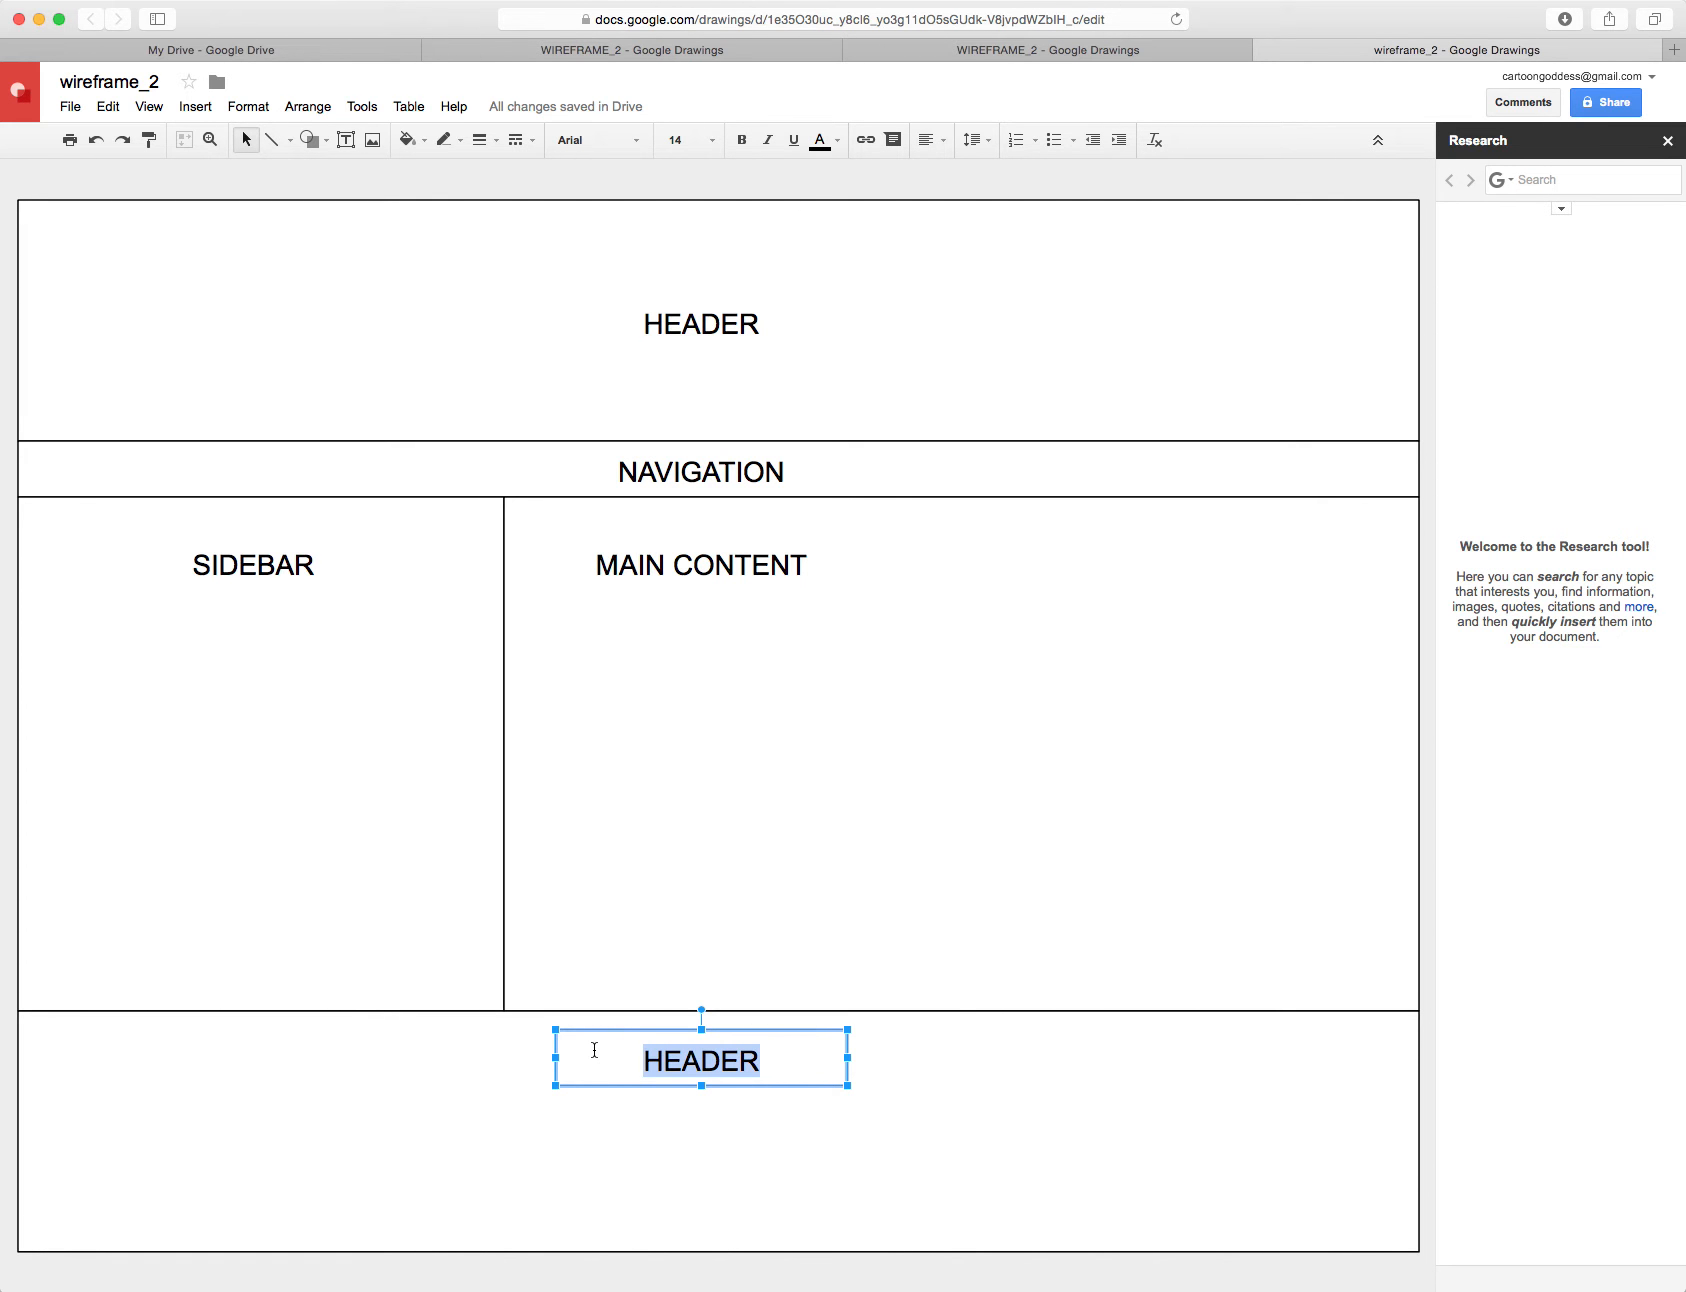
{"action": "type", "text": "FOOT"}
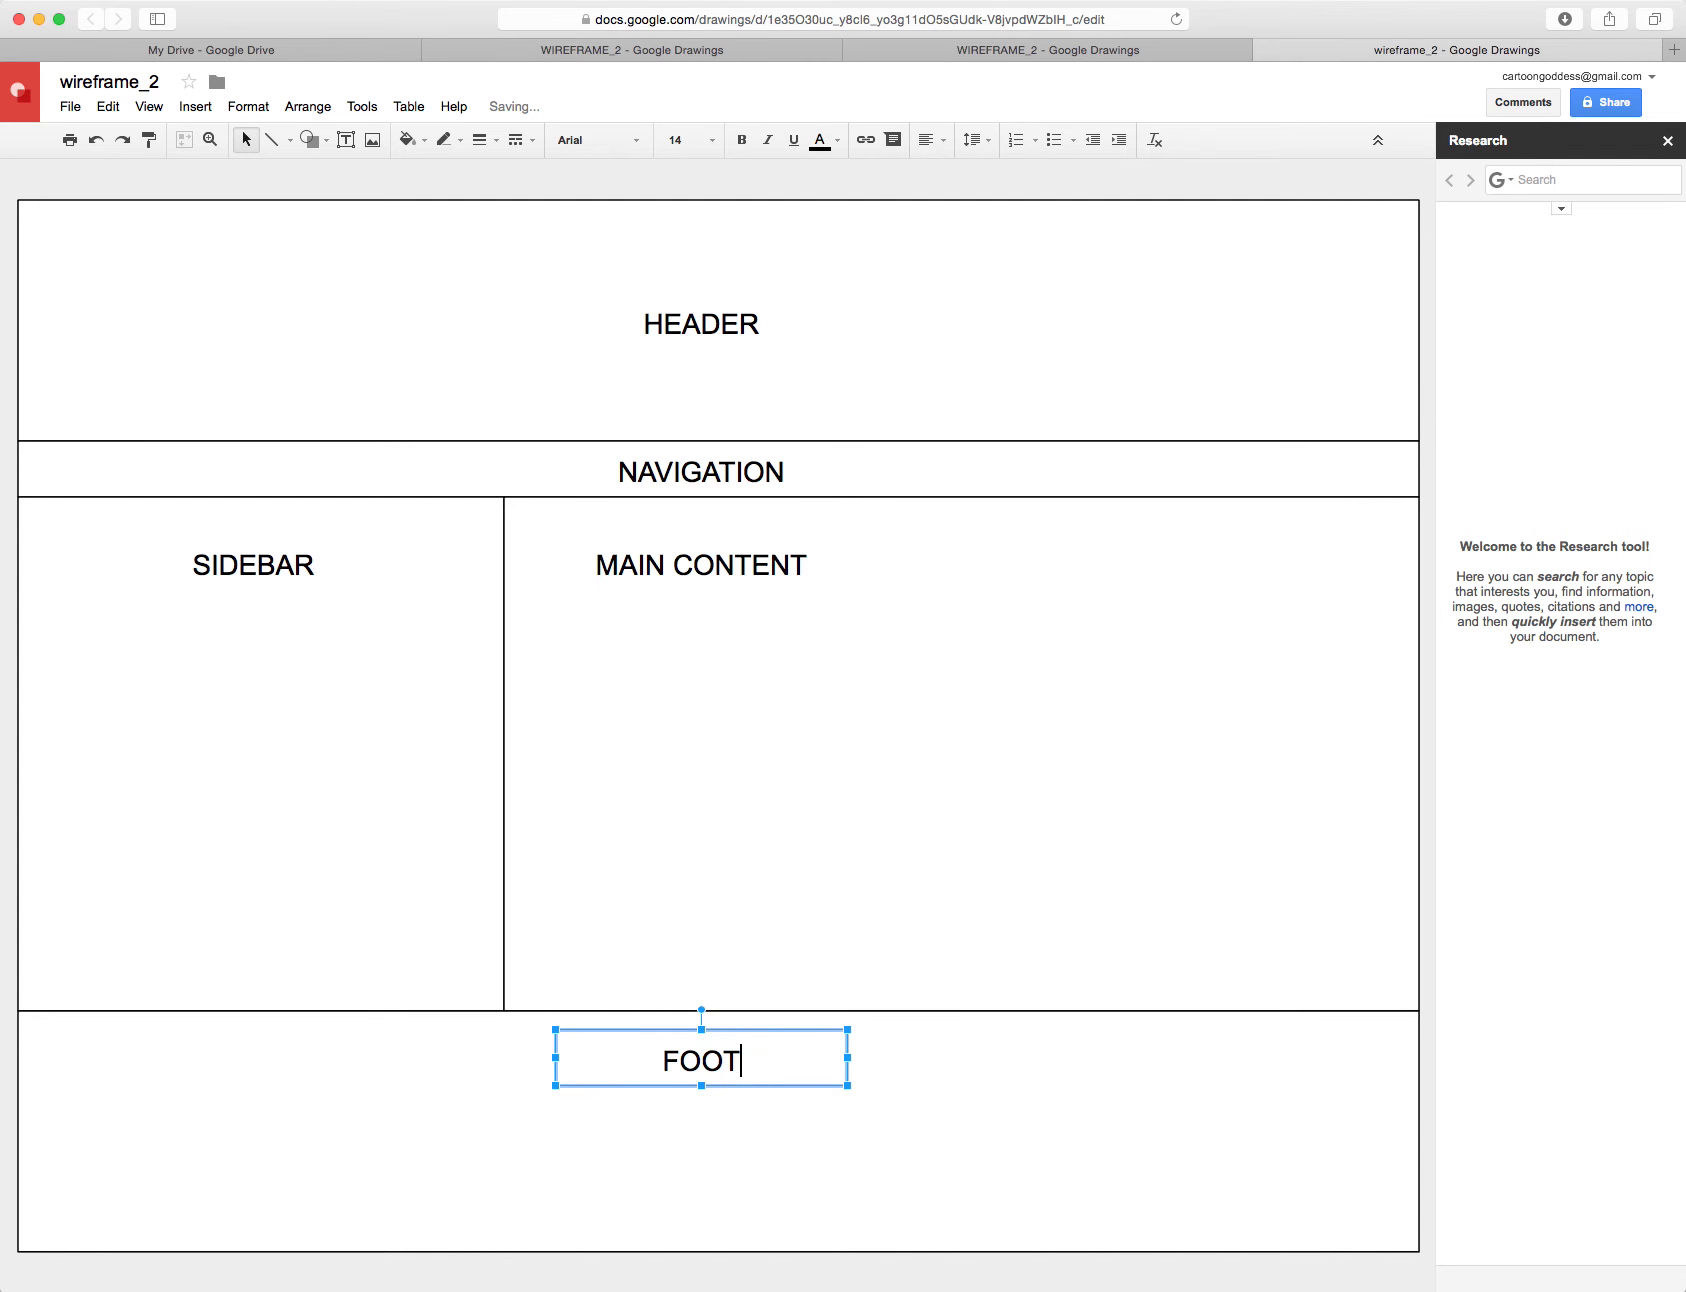
{"action": "type", "text": "ER"}
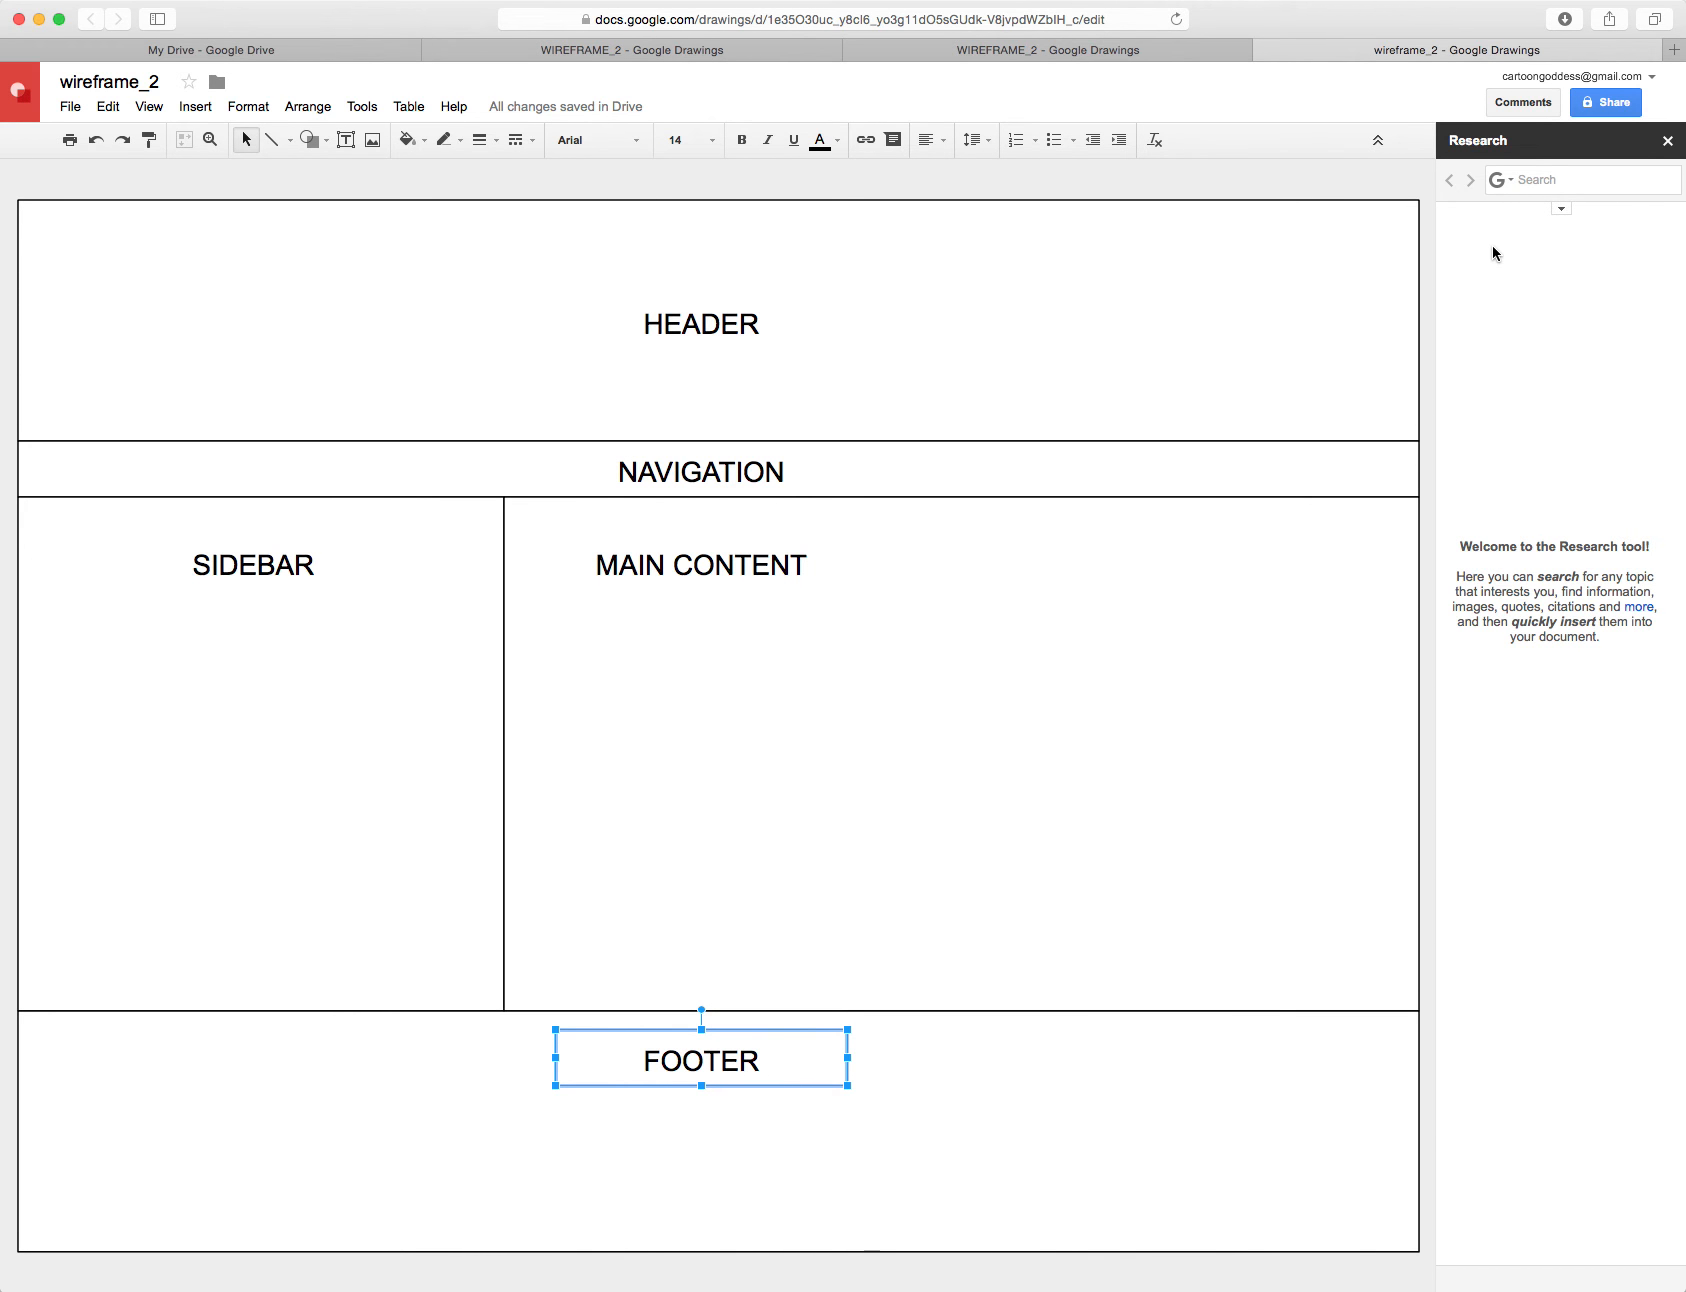
Step: View the drawing's sharing options and close them without adding anyone
{"action": "left_click", "coordinate": [1613, 103]}
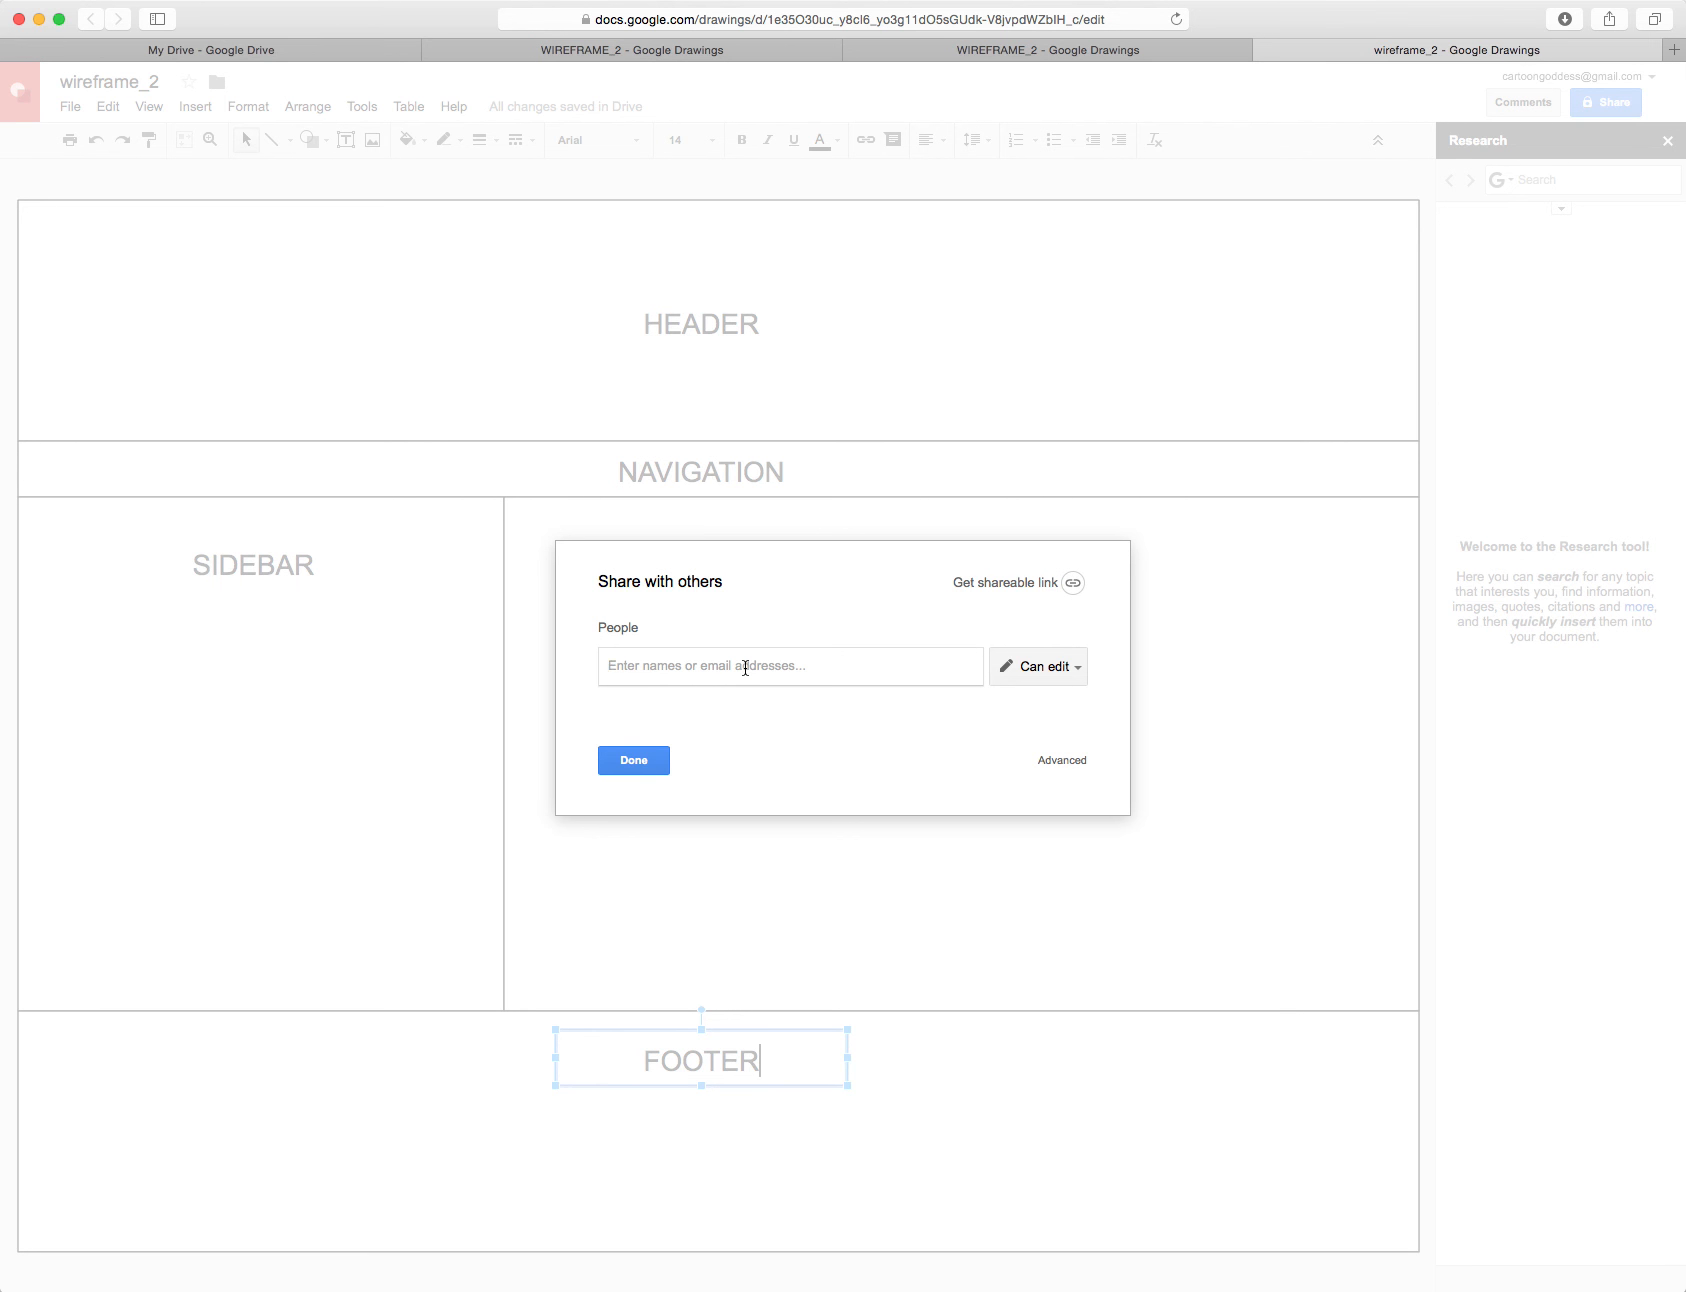
{"action": "left_click", "coordinate": [633, 760]}
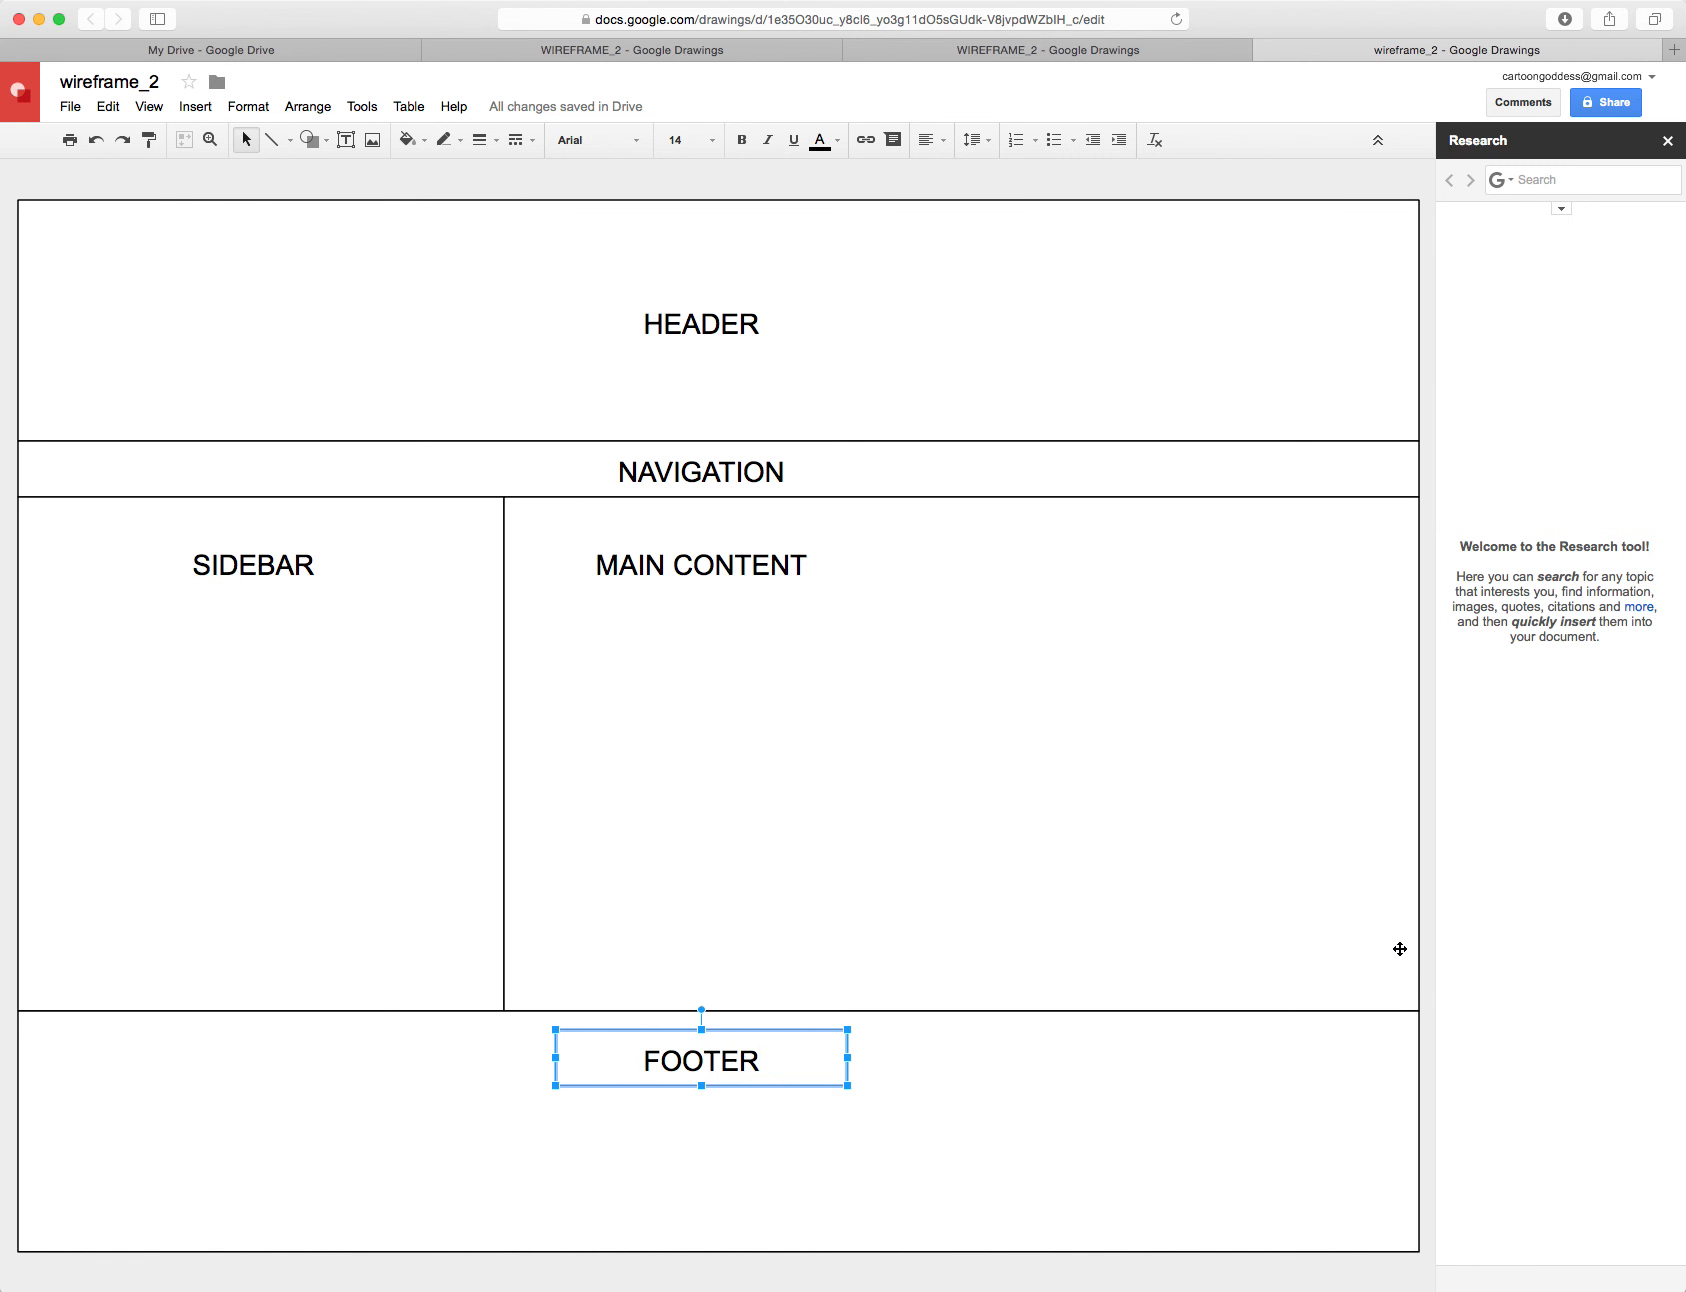